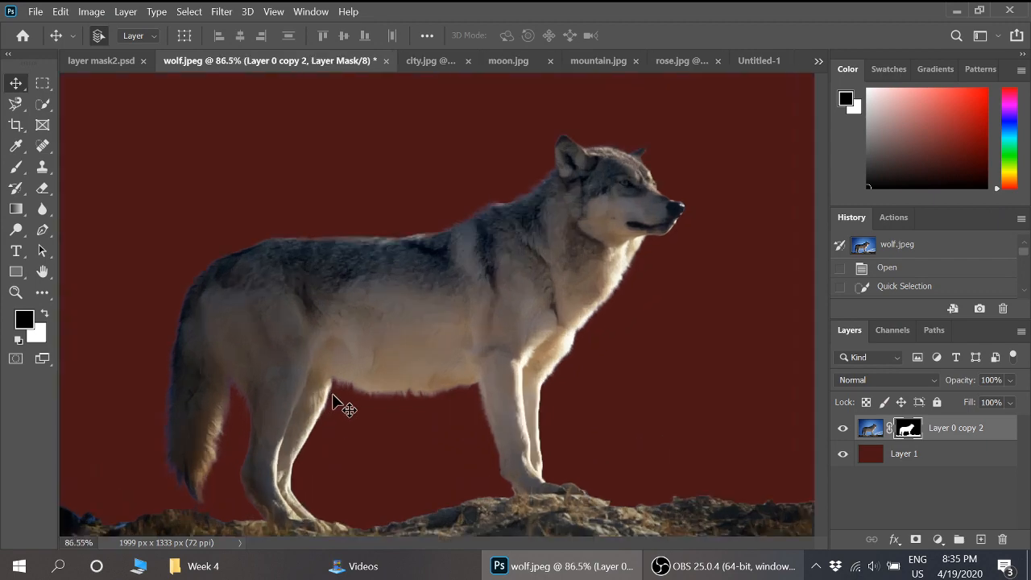
Revert the wolf image to its original opened state using the wolf.jpeg history snapshot.
scroll(290, 301, "down", 1)
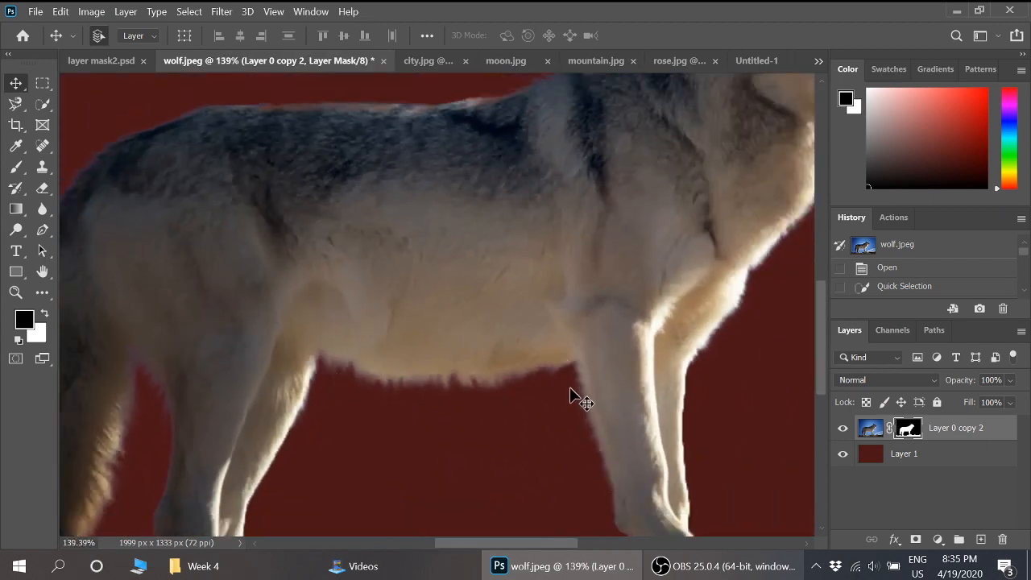
scroll(476, 379, "down", 3)
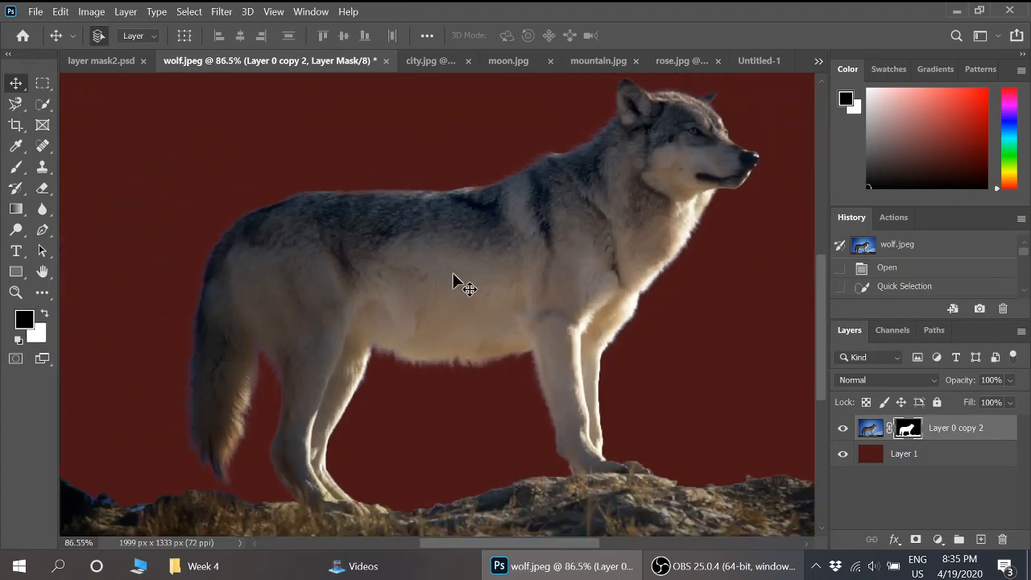
left_click(902, 245)
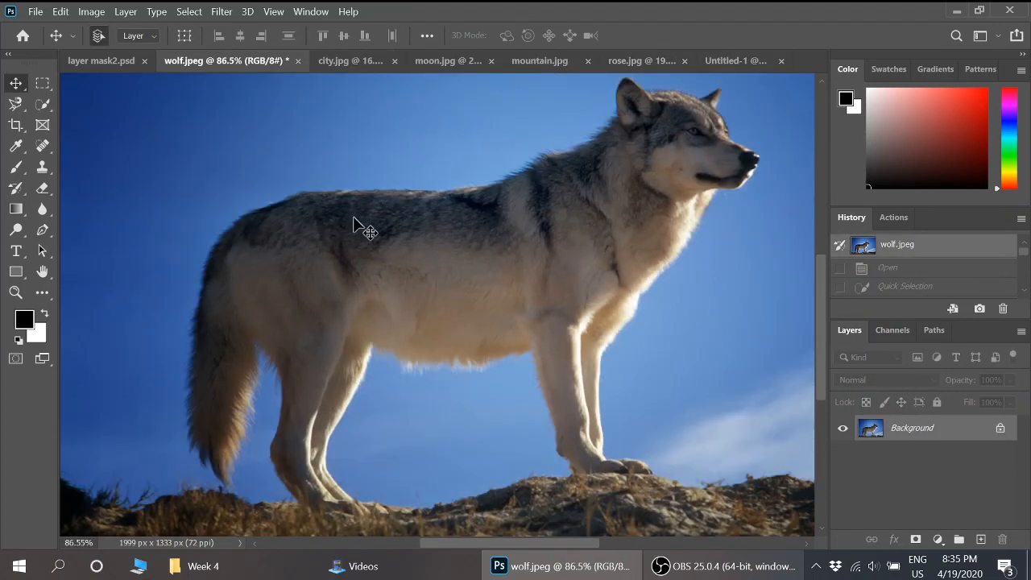
scroll(354, 224, "down", 2)
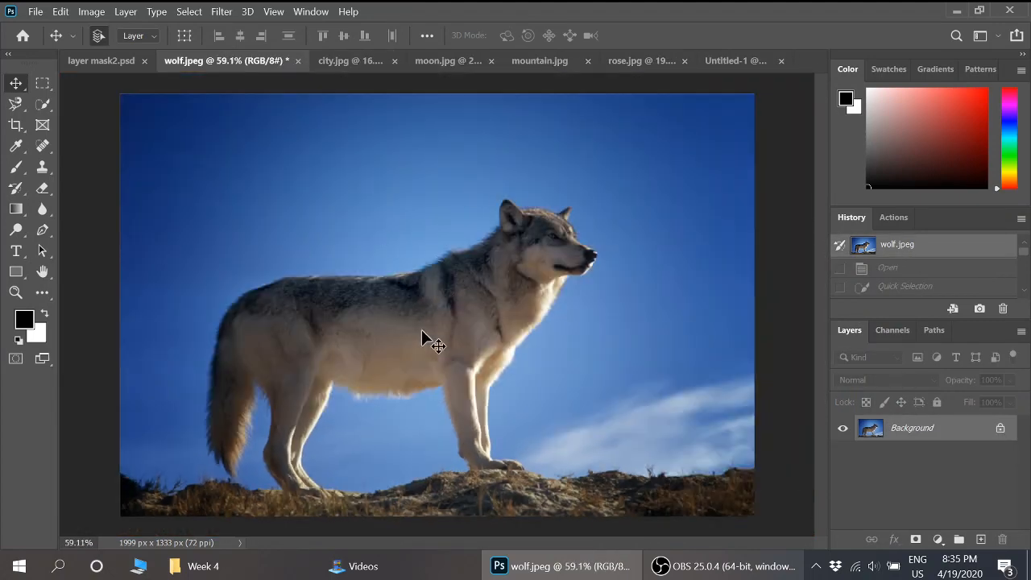
Select the sky around the wolf with the Quick Selection tool at brush size 90.
left_click(43, 104)
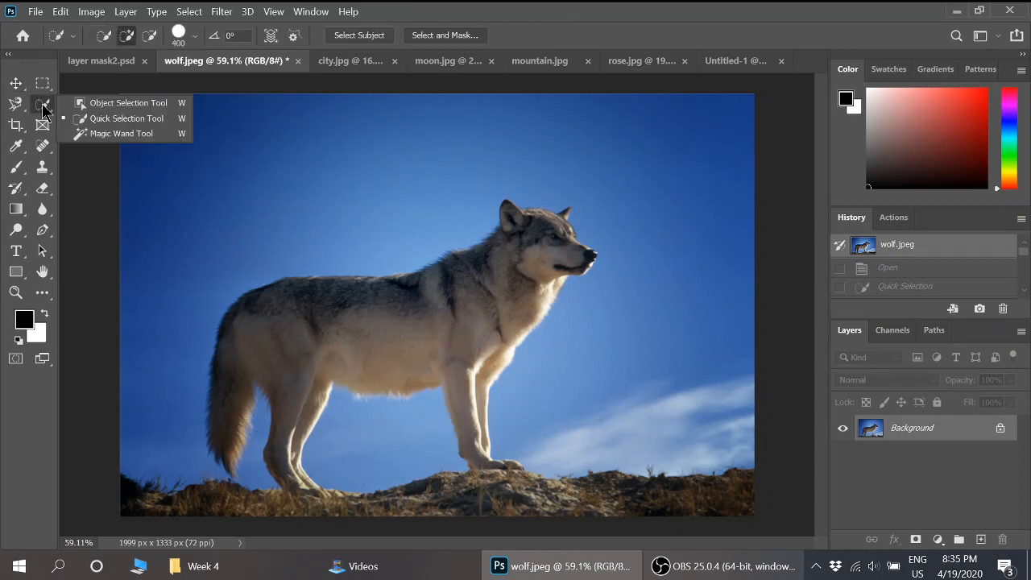
left_click(115, 121)
key("bracketleft")
key("bracketleft")
key("bracketleft")
key("bracketleft")
key("bracketleft")
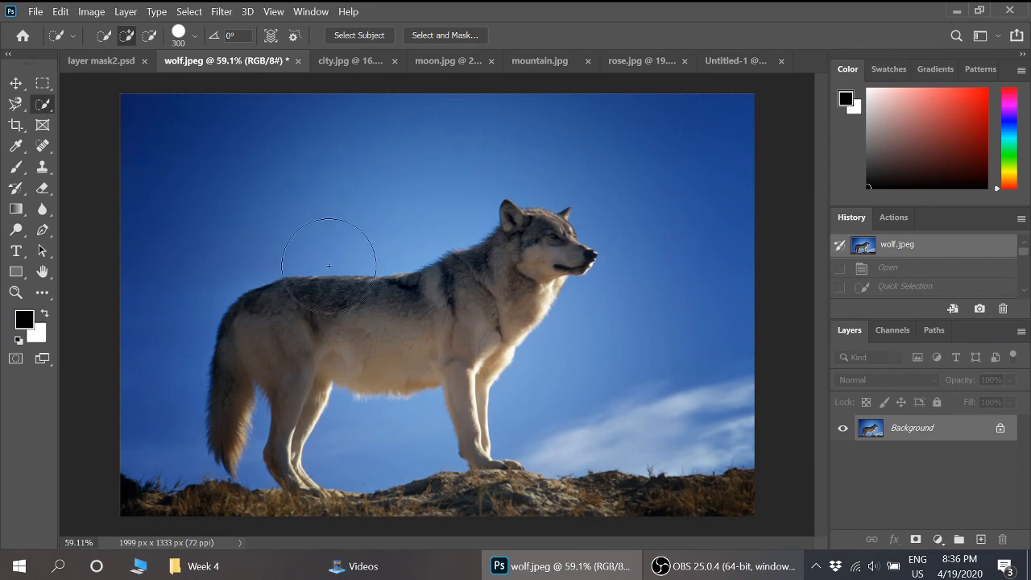
key("bracketleft")
key("bracketleft")
key("bracketleft")
mouse_move(327, 156)
left_mouse_down()
mouse_move(217, 191)
mouse_move(172, 147)
mouse_move(402, 157)
mouse_move(660, 118)
mouse_move(716, 161)
mouse_move(726, 224)
mouse_move(721, 305)
left_mouse_up()
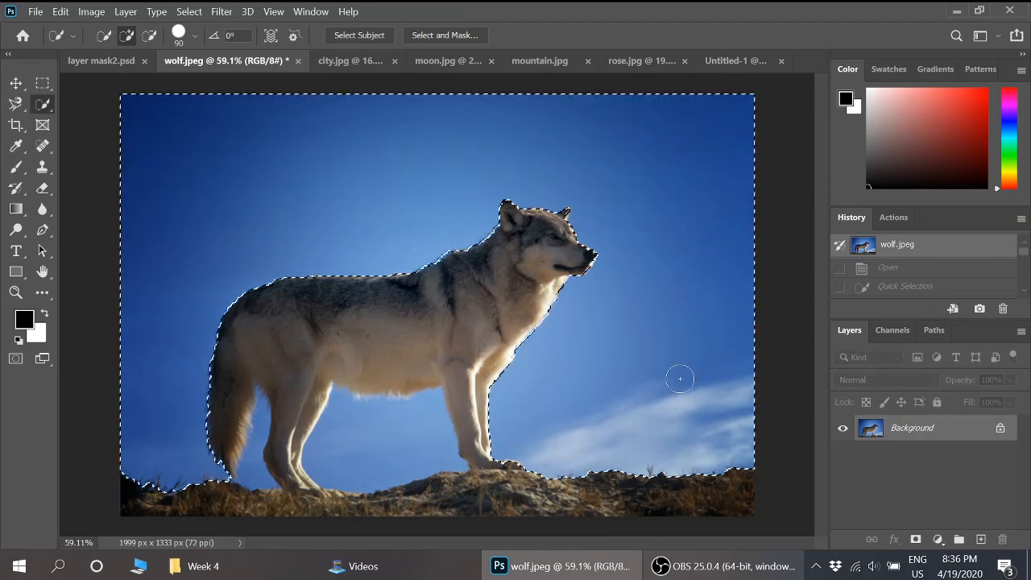
Add the sky area beneath the wolf's belly, between its legs, to the selection with brush size 45.
scroll(357, 472, "up", 2)
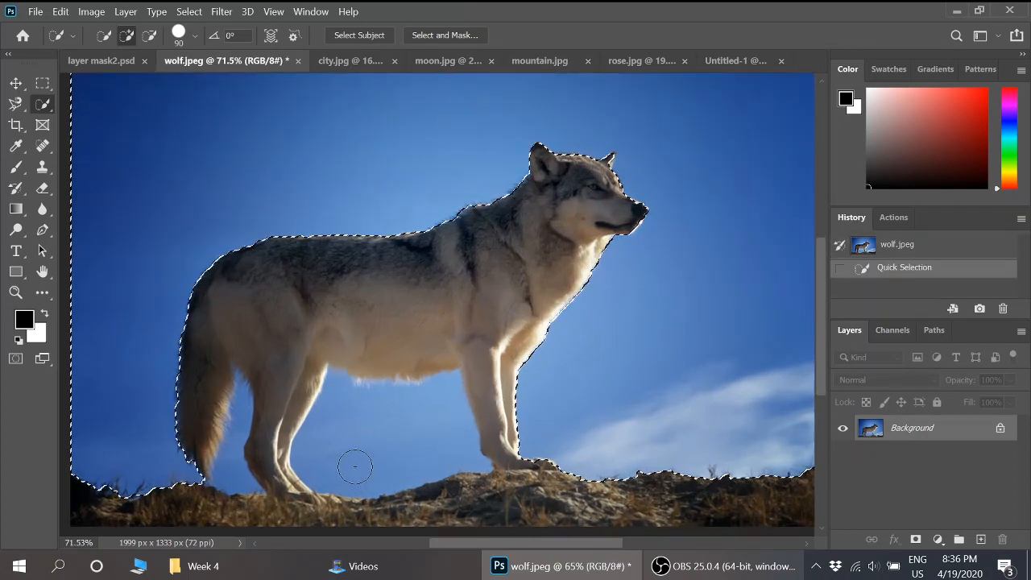
scroll(355, 466, "up", 1)
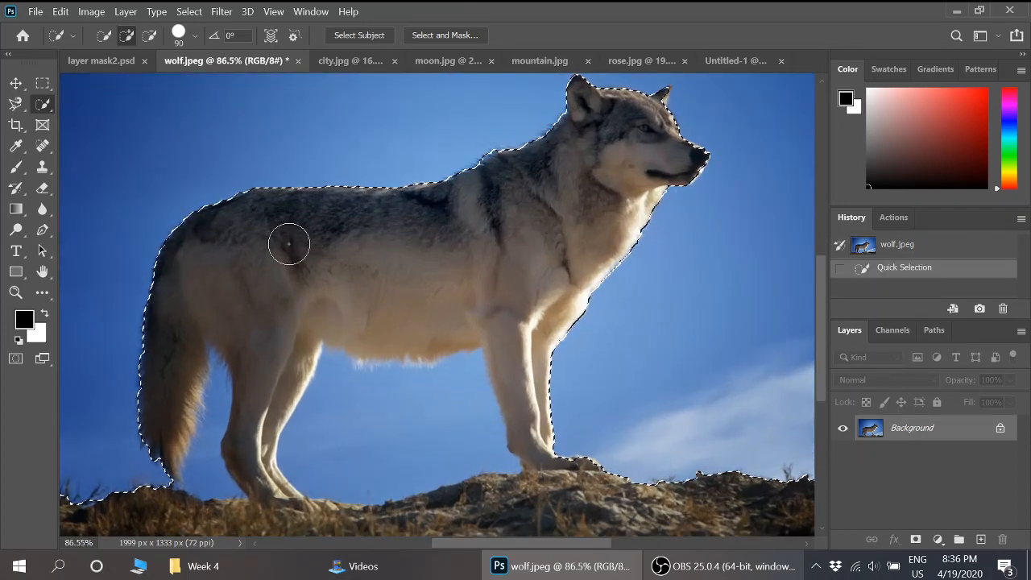
left_click(127, 35)
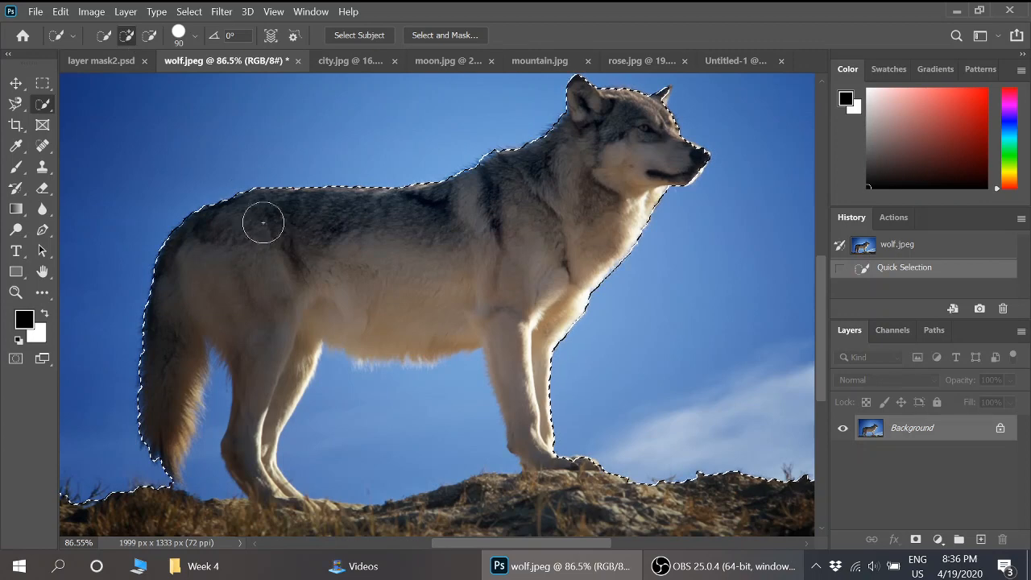
key("bracketleft")
key("bracketleft")
key("bracketleft")
key("bracketleft")
key("bracketleft")
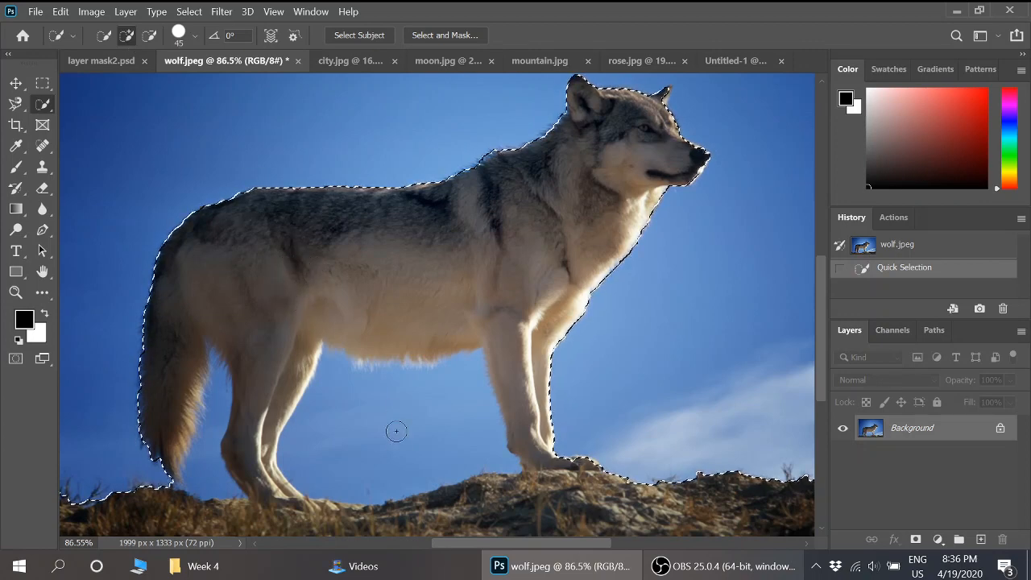
mouse_move(397, 432)
left_mouse_down()
mouse_move(396, 443)
mouse_move(368, 408)
left_mouse_up()
scroll(371, 328, "down", 1)
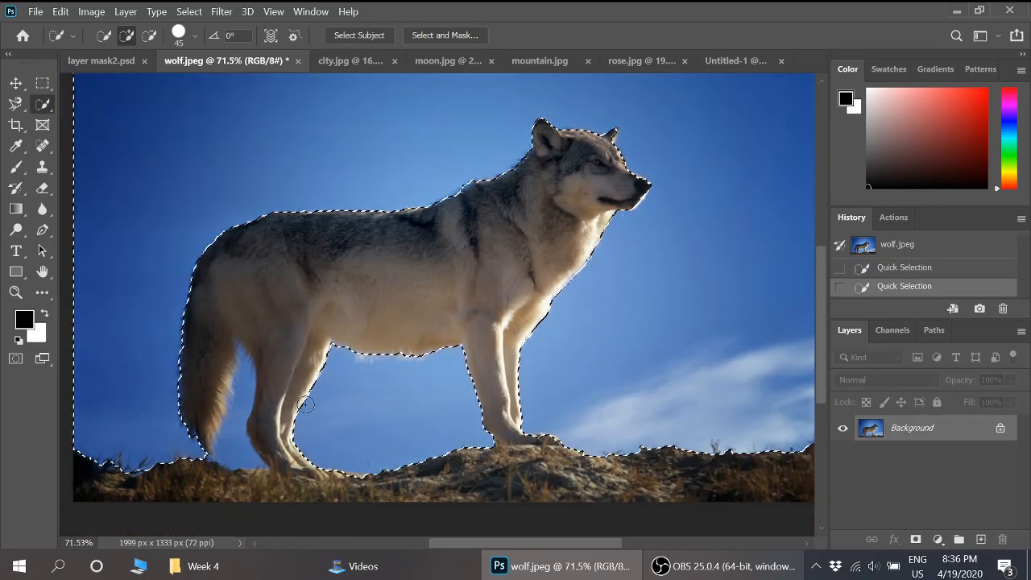
Add the sky between the wolf's tail and hind leg to the selection with brush size 25.
key("bracketleft")
key("bracketleft")
scroll(242, 415, "up", 1)
scroll(224, 424, "up", 1)
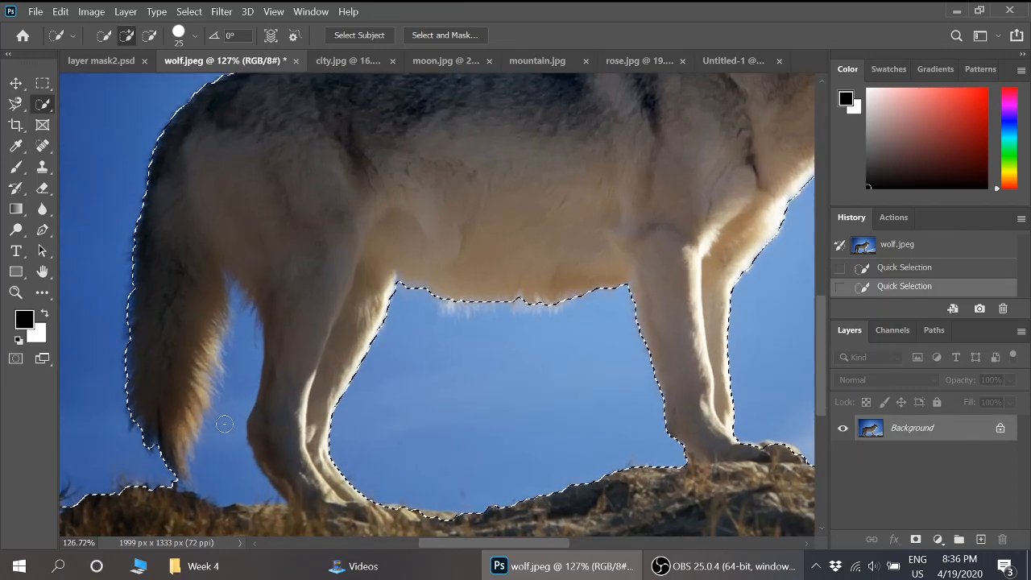
left_click(226, 429)
left_click_drag(235, 383, 247, 331)
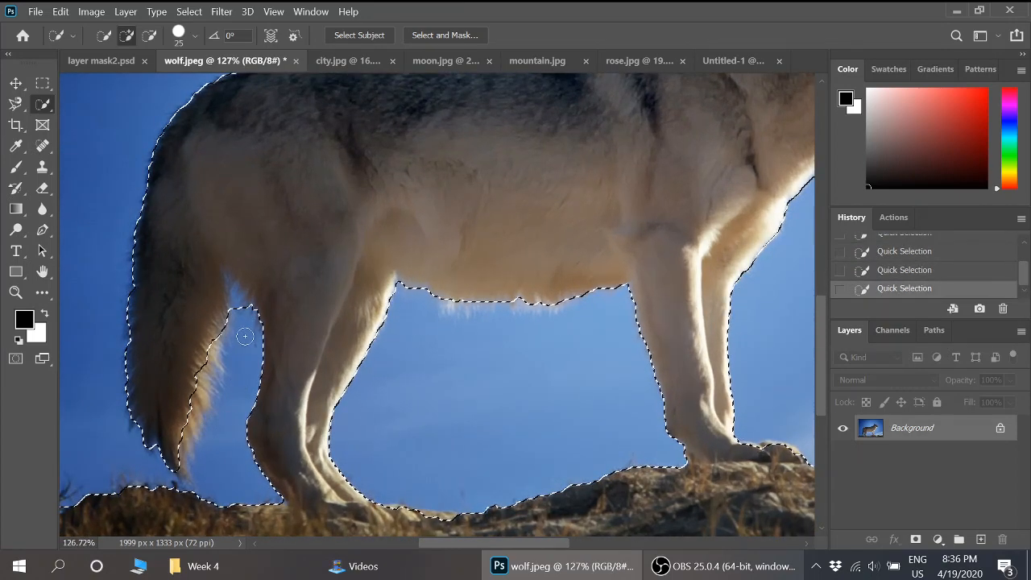
Try to refine the selection in the narrow gap between tail and thigh with brush size 7, and undo it.
key("bracketleft")
key("bracketleft")
key("bracketleft")
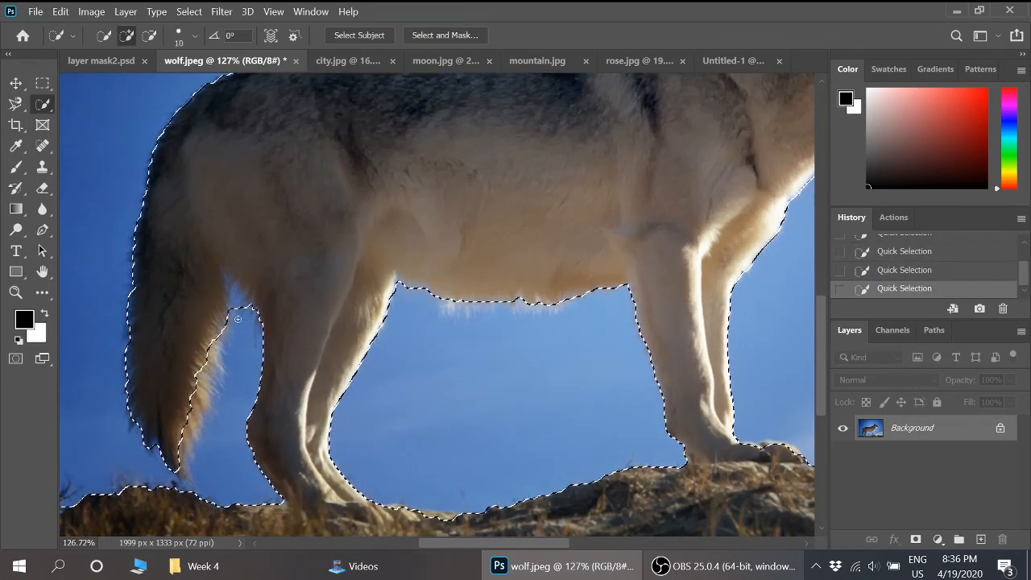
key("bracketleft")
key("bracketleft")
key("bracketleft")
left_click(230, 283, "alt")
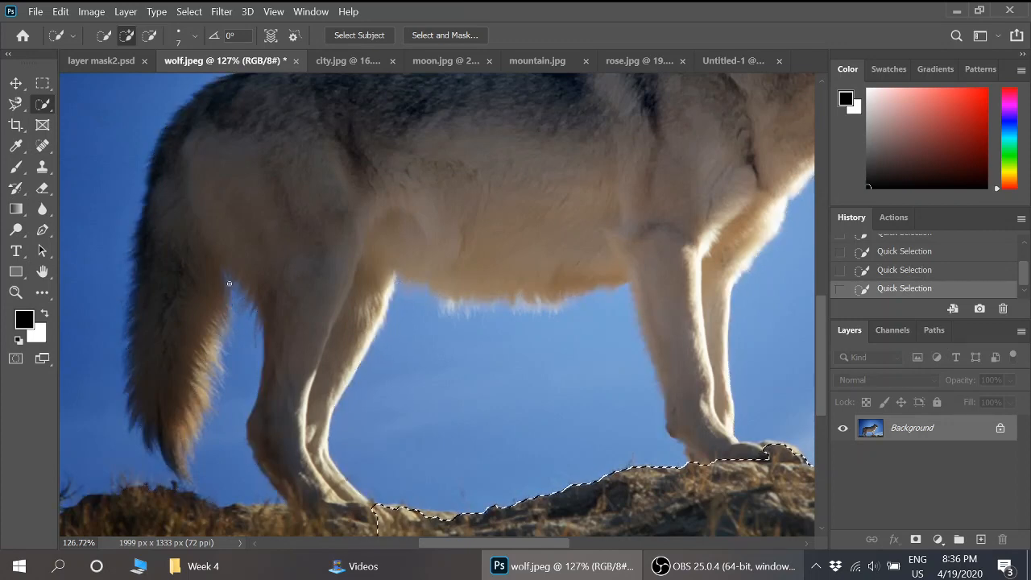
key("ctrl+z")
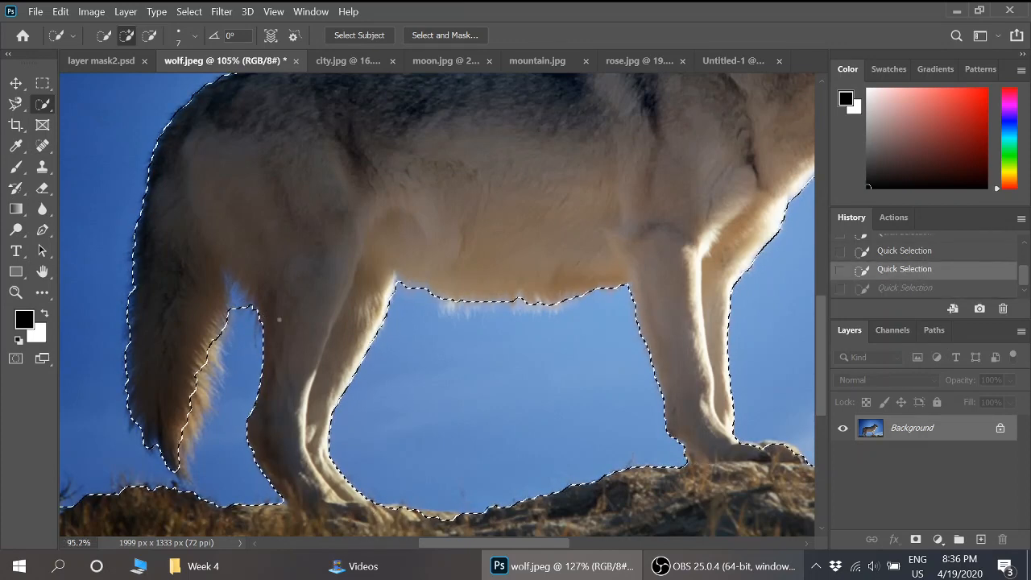
Invert the selection to cover the wolf and ground, and add a layer mask from it to the Background layer.
scroll(278, 320, "down", 5)
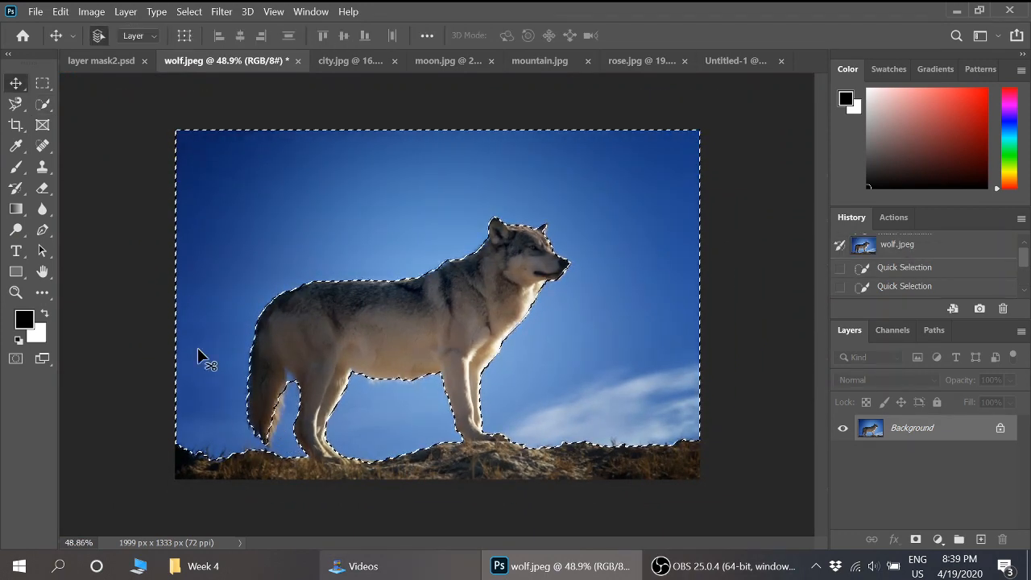
left_click(194, 12)
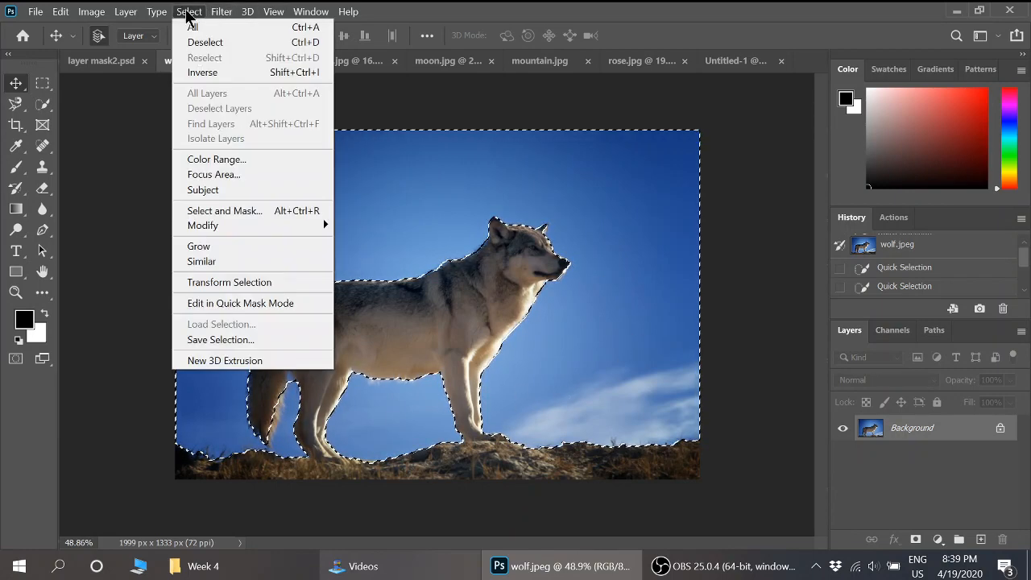
left_click(216, 74)
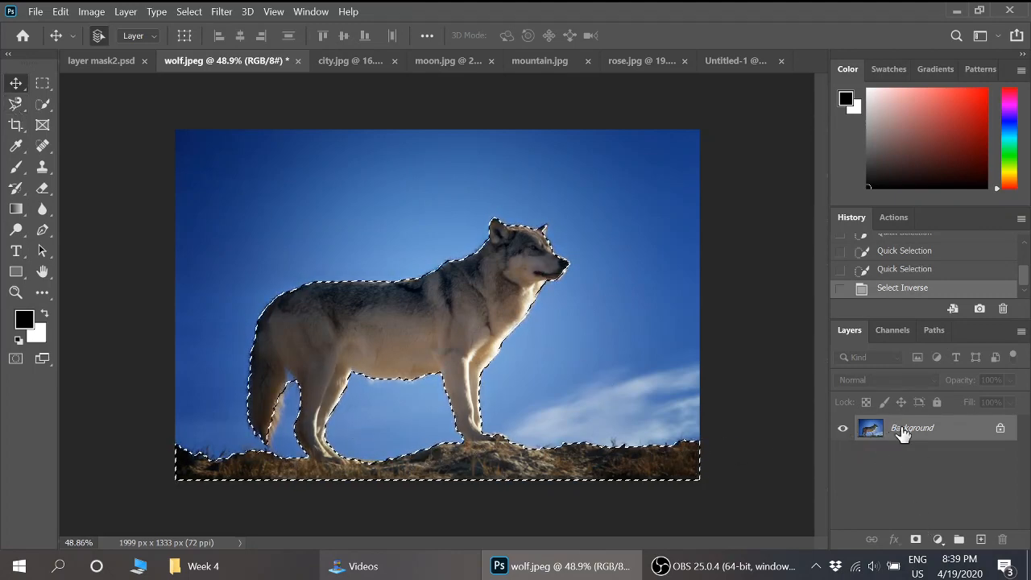
left_click(917, 541)
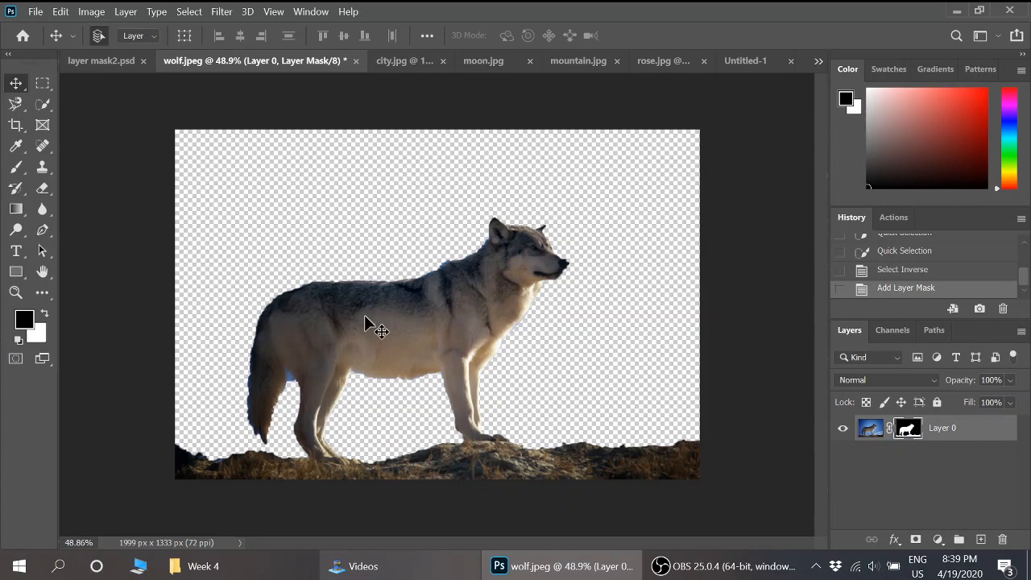
Examine the cutout's edges along the wolf's neck, back, tail and legs for mask quality.
scroll(364, 314, "up", 4)
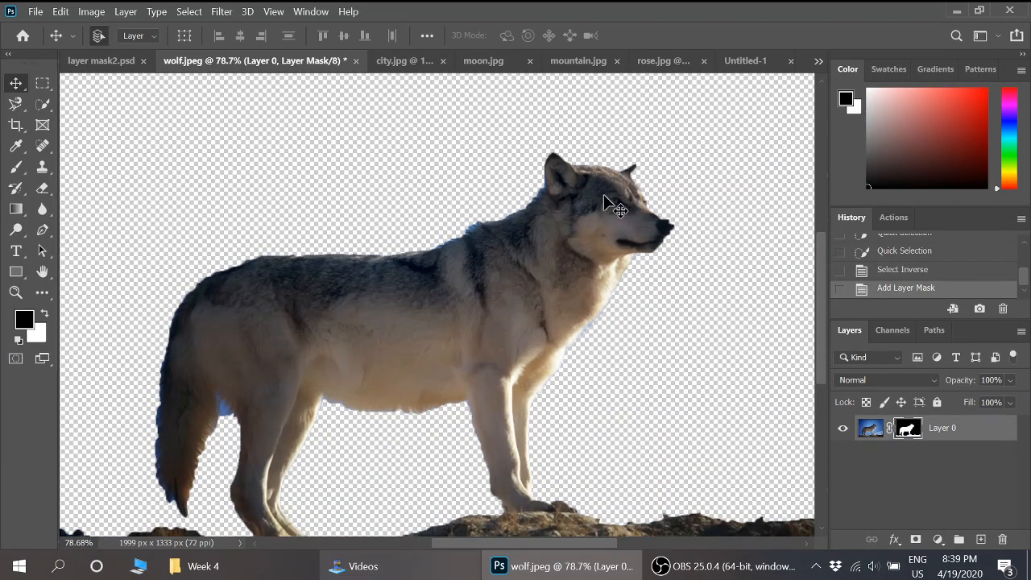
scroll(567, 132, "down", 1)
scroll(490, 231, "up", 3)
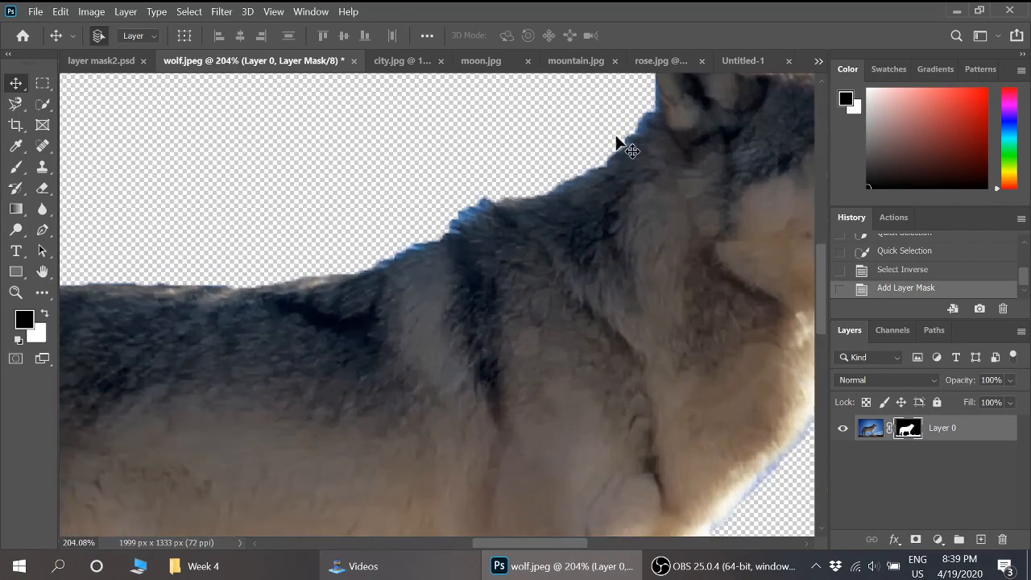
scroll(633, 137, "down", 1)
scroll(656, 121, "up", 1)
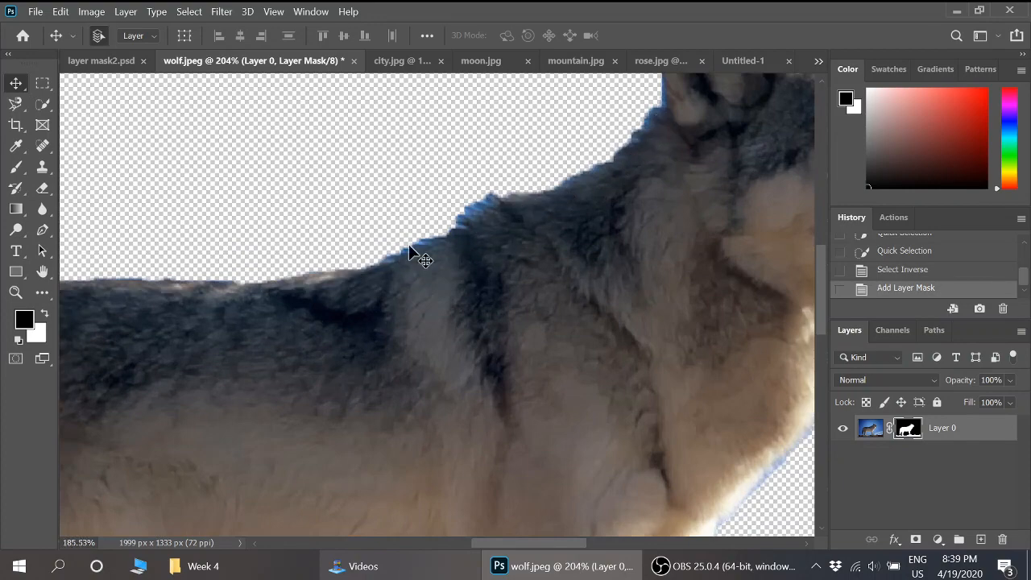
scroll(637, 133, "down", 3)
scroll(287, 430, "down", 1)
scroll(281, 368, "up", 3)
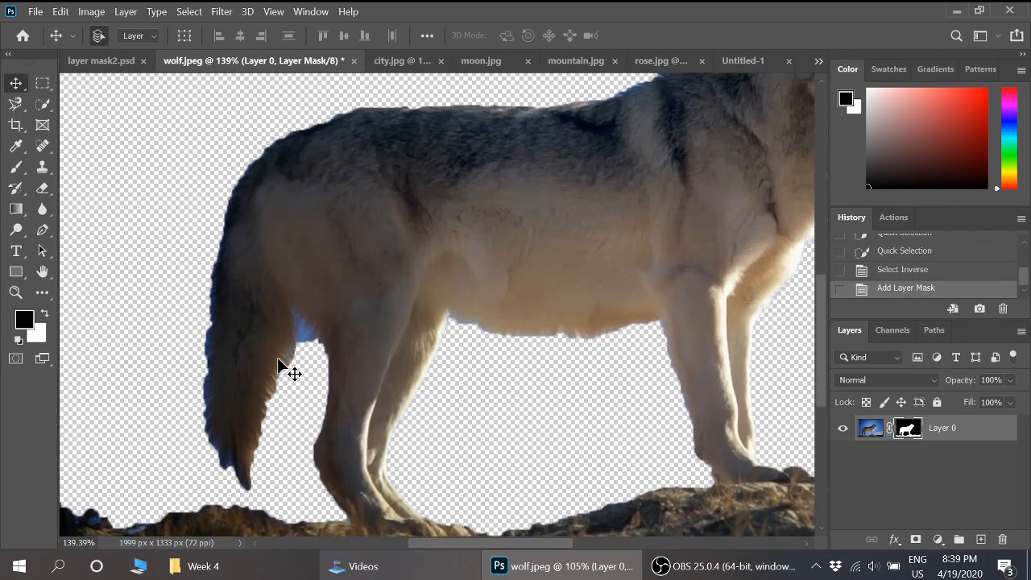
scroll(301, 349, "up", 1)
scroll(250, 235, "down", 1)
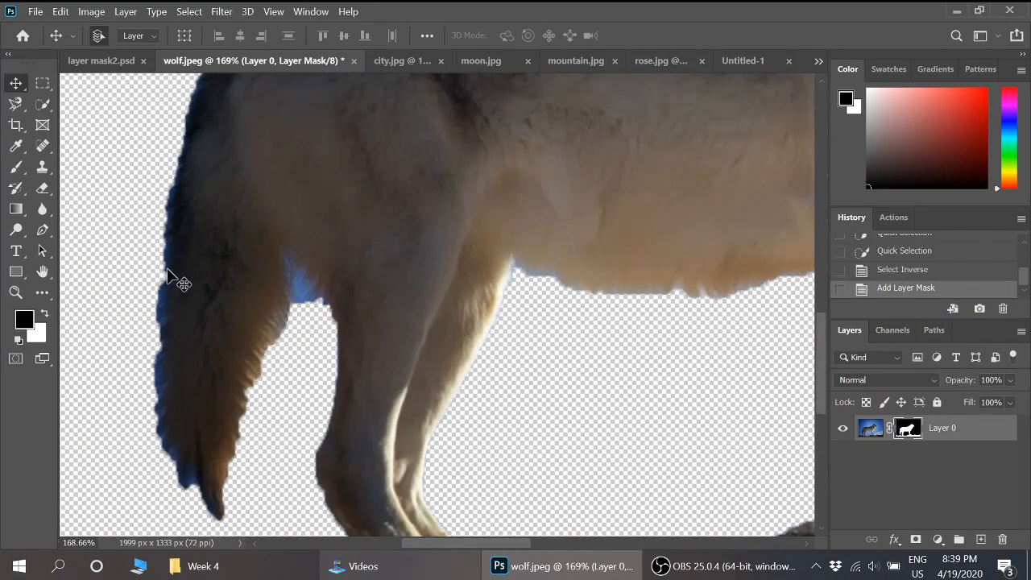
scroll(197, 391, "down", 3)
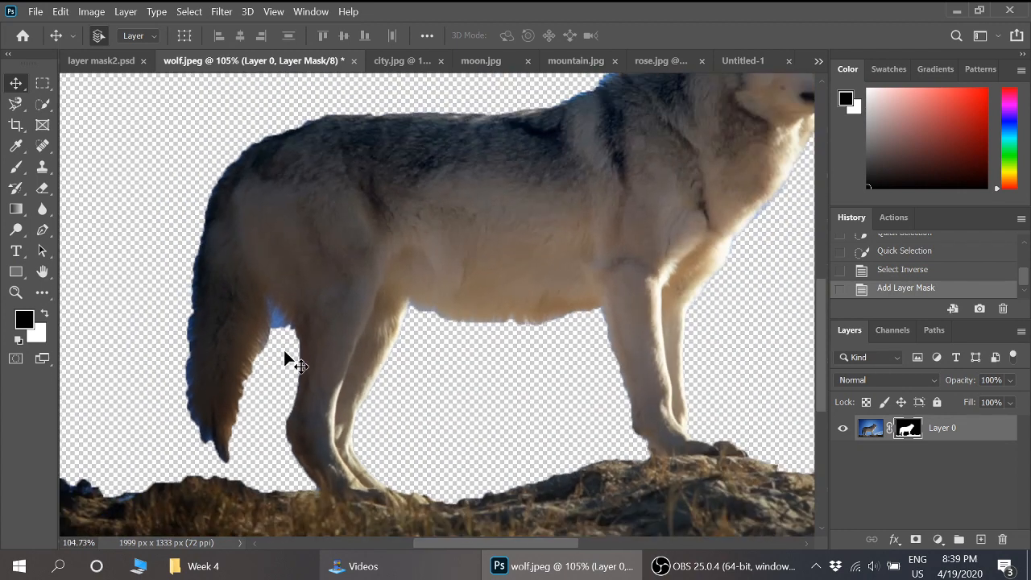
scroll(446, 325, "down", 1)
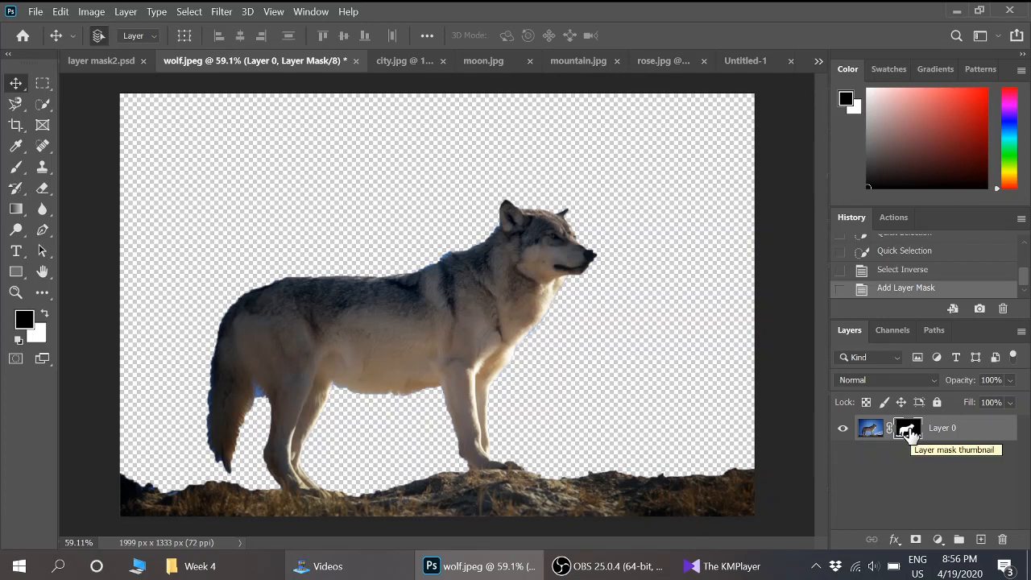
Open the wolf layer's mask in the Select and Mask workspace and choose the Refine Edge Brush tool.
double_click(908, 433)
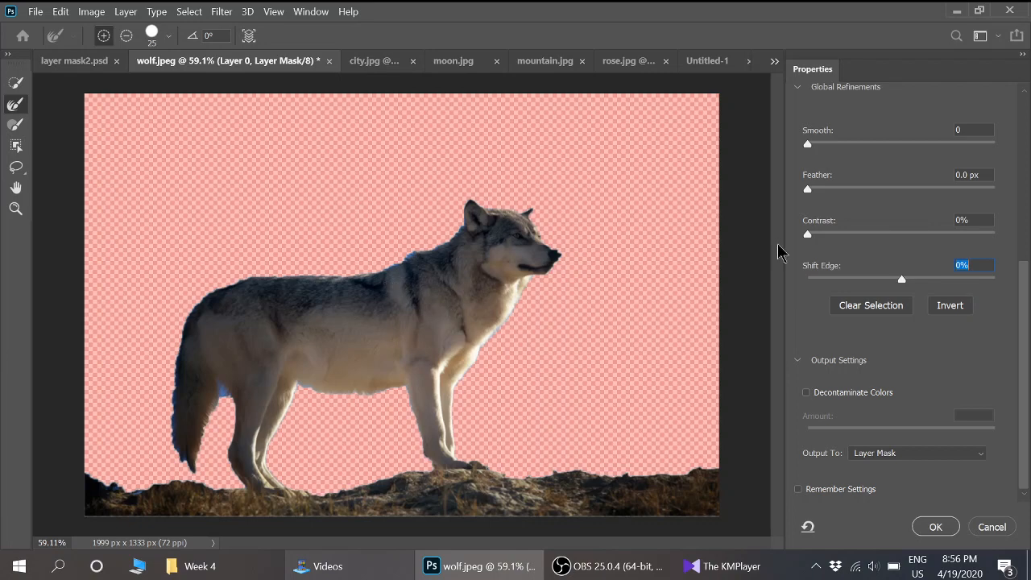
left_click_drag(1027, 310, 1029, 121)
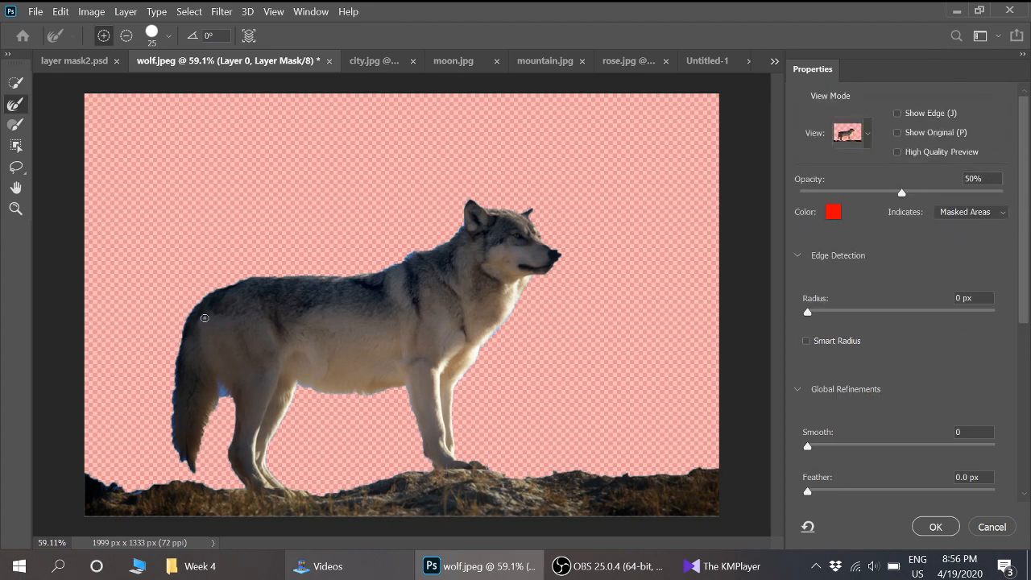
left_click(16, 105)
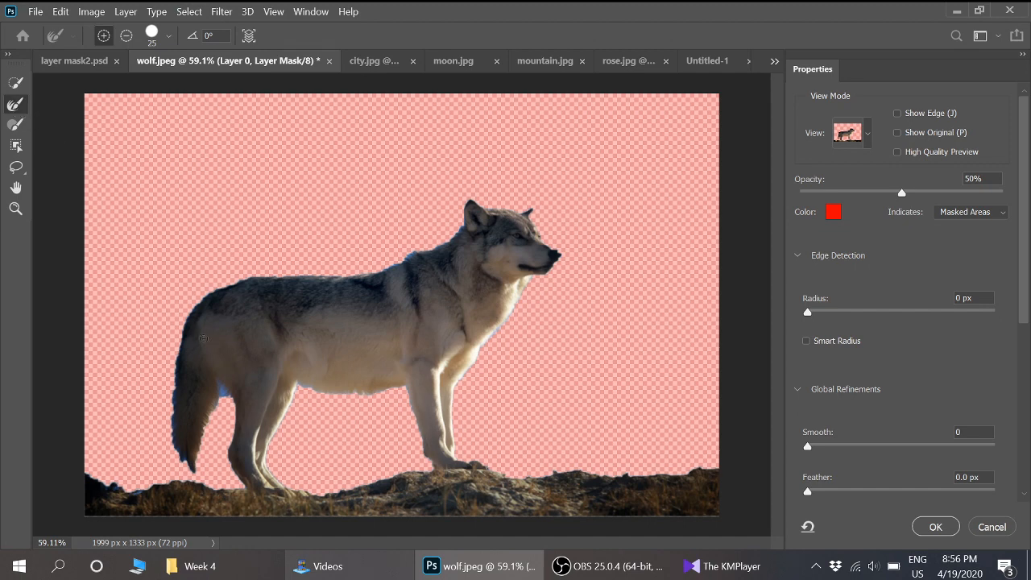
Enable Smart Radius in the mask's edge detection settings.
scroll(221, 399, "up", 5)
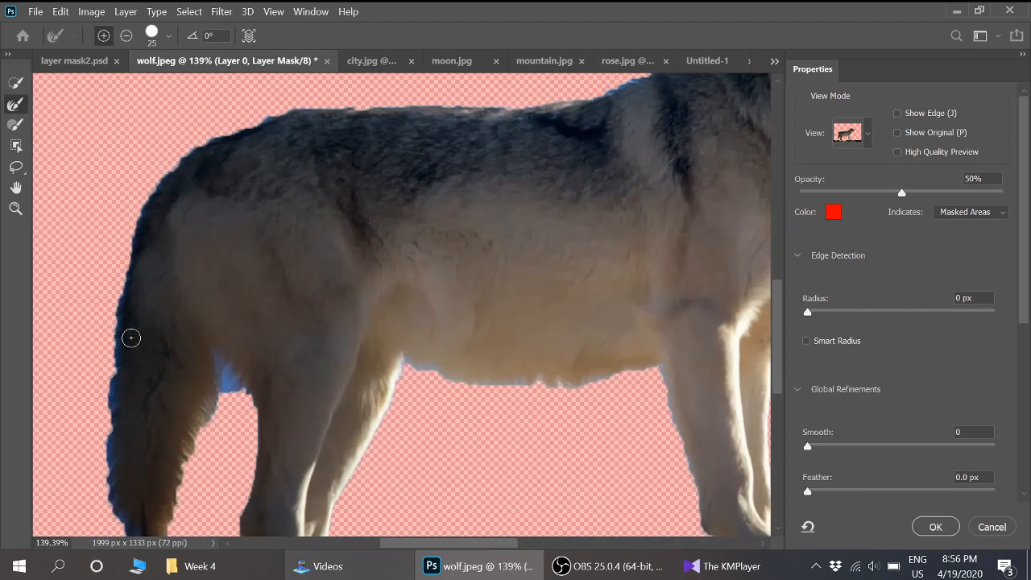
scroll(377, 308, "down", 2)
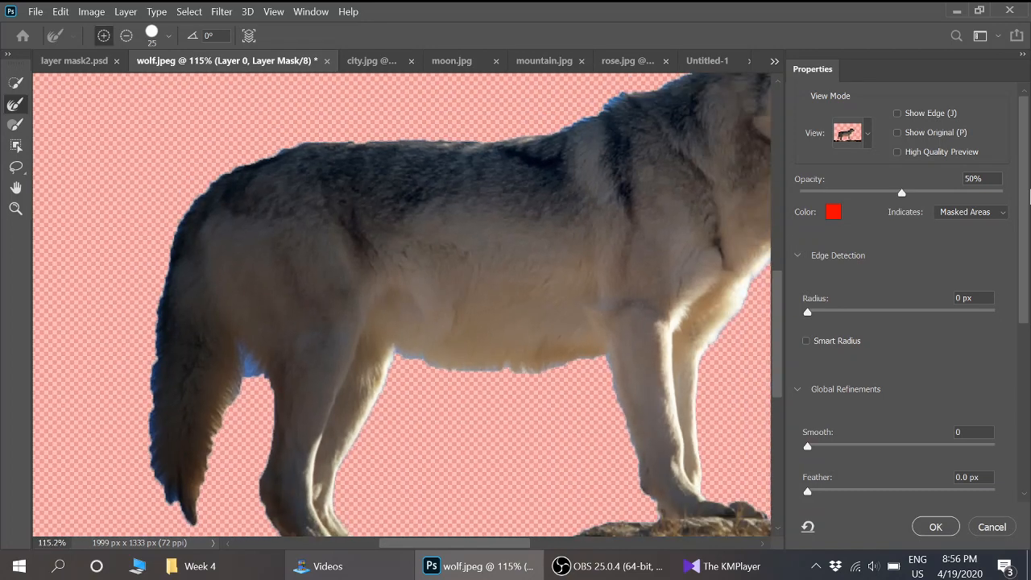
scroll(862, 321, "down", 1)
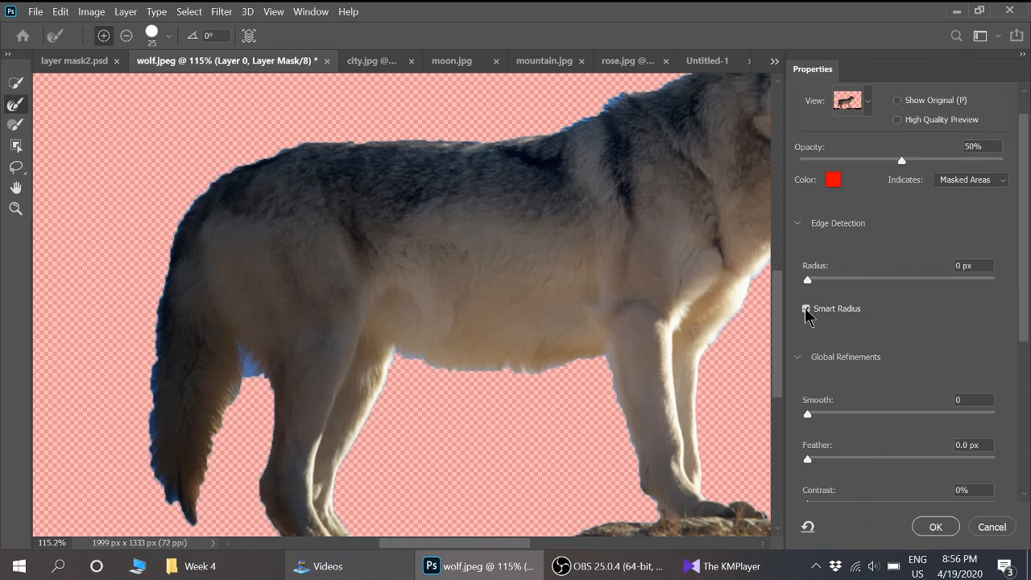
scroll(314, 193, "down", 1)
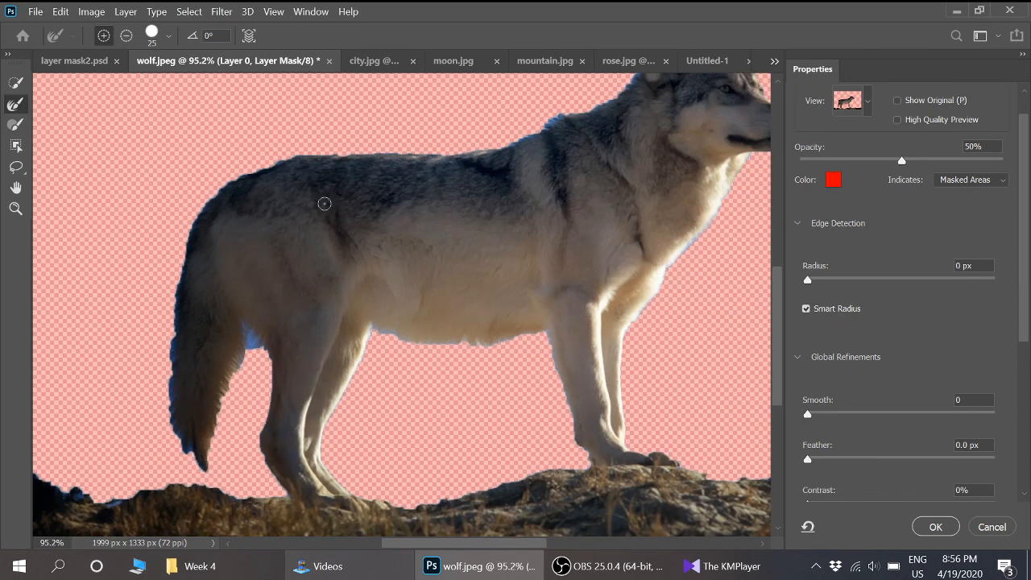
Refine the fur edge along the wolf's shoulders and upper back with the Refine Edge Brush at size 25.
scroll(512, 172, "up", 3)
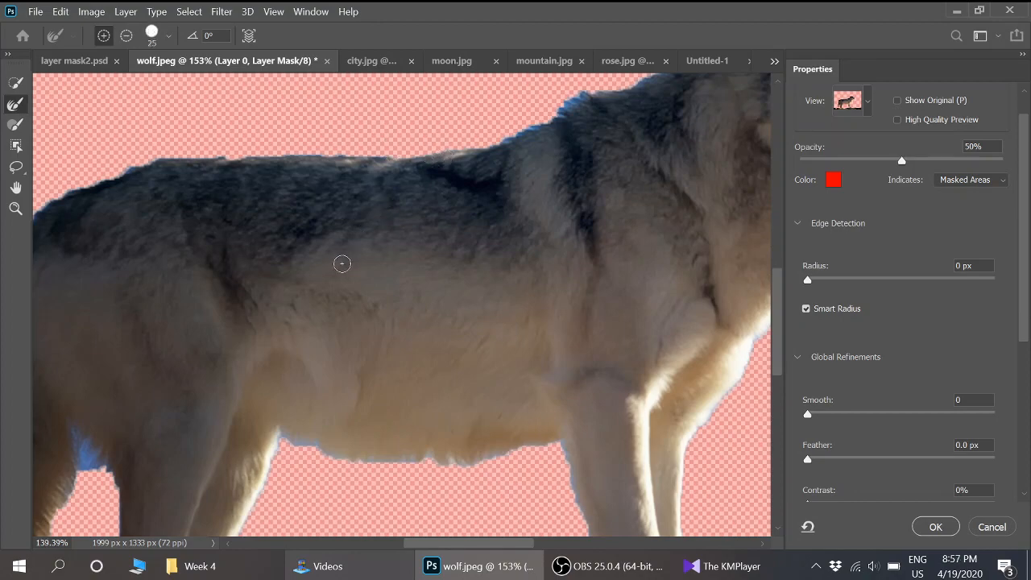
scroll(341, 264, "down", 1)
scroll(533, 141, "up", 2)
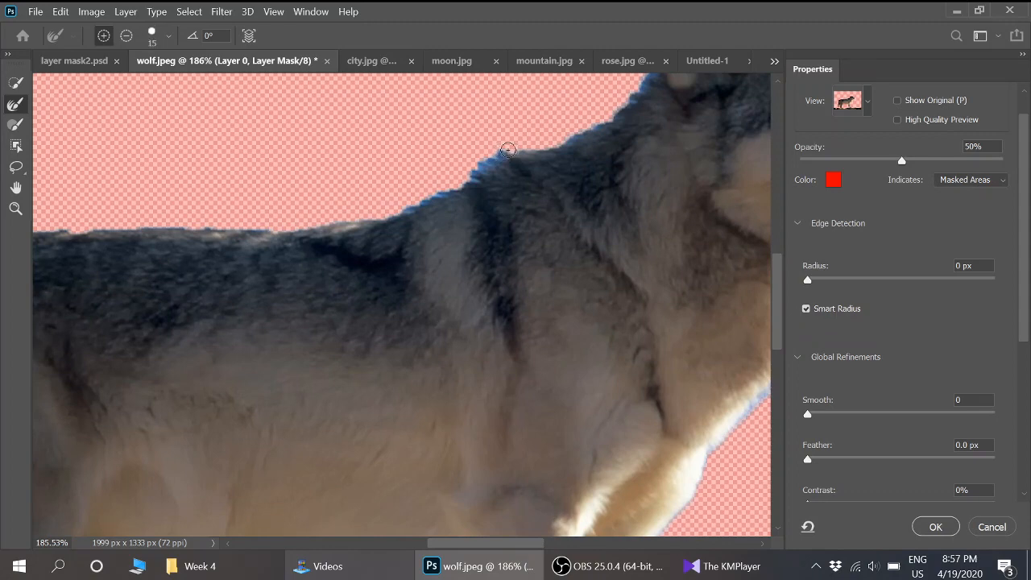
key("bracketright")
key("bracketright")
key("bracketleft")
mouse_move(495, 163)
left_mouse_down()
mouse_move(426, 190)
mouse_move(465, 188)
mouse_move(444, 185)
mouse_move(350, 221)
left_mouse_up()
scroll(352, 246, "down", 4)
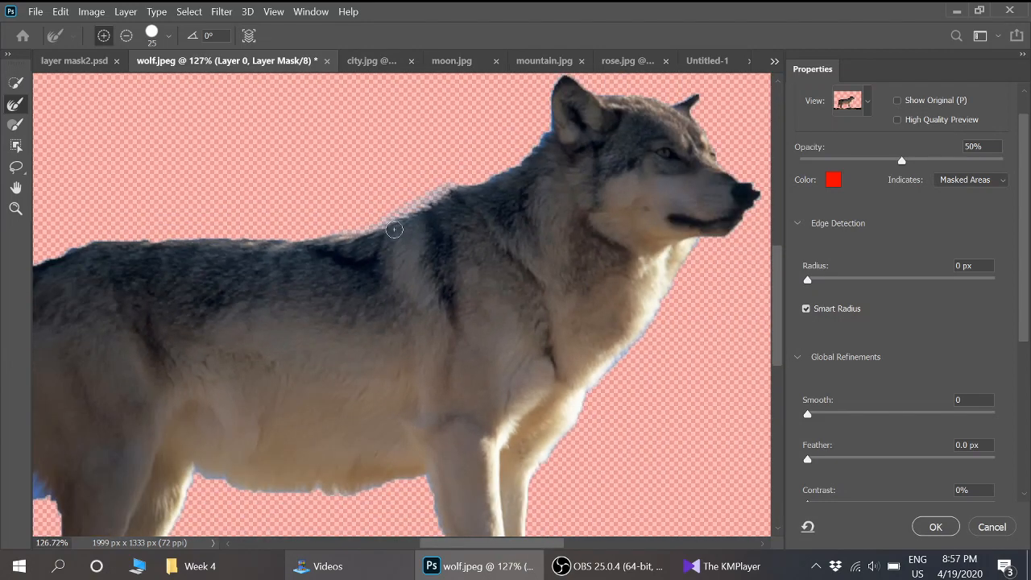
Refine the fur edge along the back of the wolf's neck and across the top of its head between the ears.
scroll(573, 115, "up", 4)
mouse_move(557, 119)
left_mouse_down()
mouse_move(523, 157)
mouse_move(446, 200)
mouse_move(520, 171)
mouse_move(528, 157)
mouse_move(451, 204)
mouse_move(495, 188)
mouse_move(401, 225)
mouse_move(491, 175)
left_mouse_up()
scroll(524, 163, "up", 2)
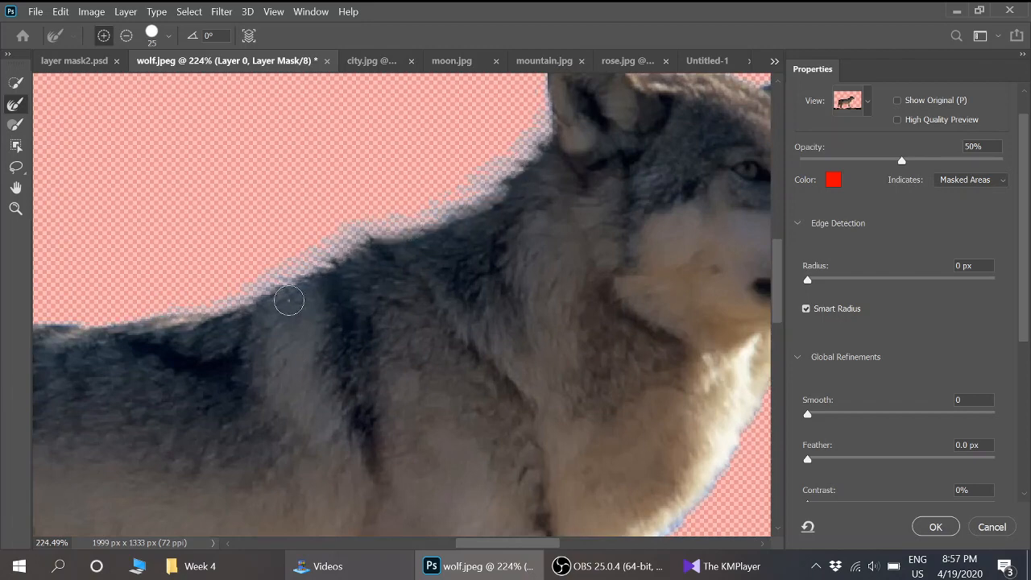
scroll(391, 265, "down", 2)
mouse_move(482, 111)
left_mouse_down()
mouse_move(464, 147)
mouse_move(511, 102)
mouse_move(524, 119)
mouse_move(563, 127)
mouse_move(681, 117)
left_mouse_up()
scroll(644, 165, "down", 1)
scroll(682, 293, "up", 1)
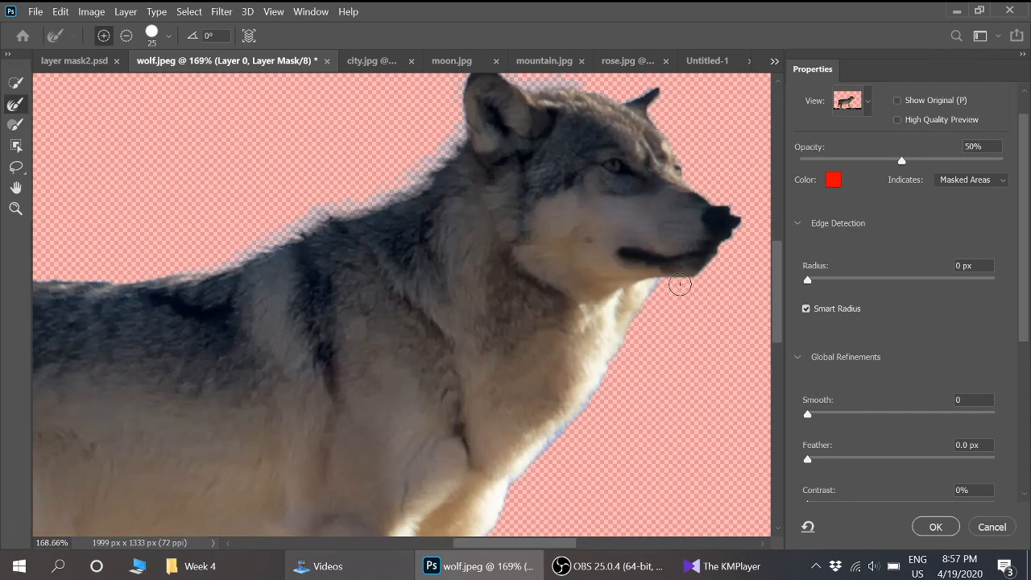
Refine the fur edge from below the wolf's chin down the throat to the upper chest.
left_click_drag(664, 285, 634, 329)
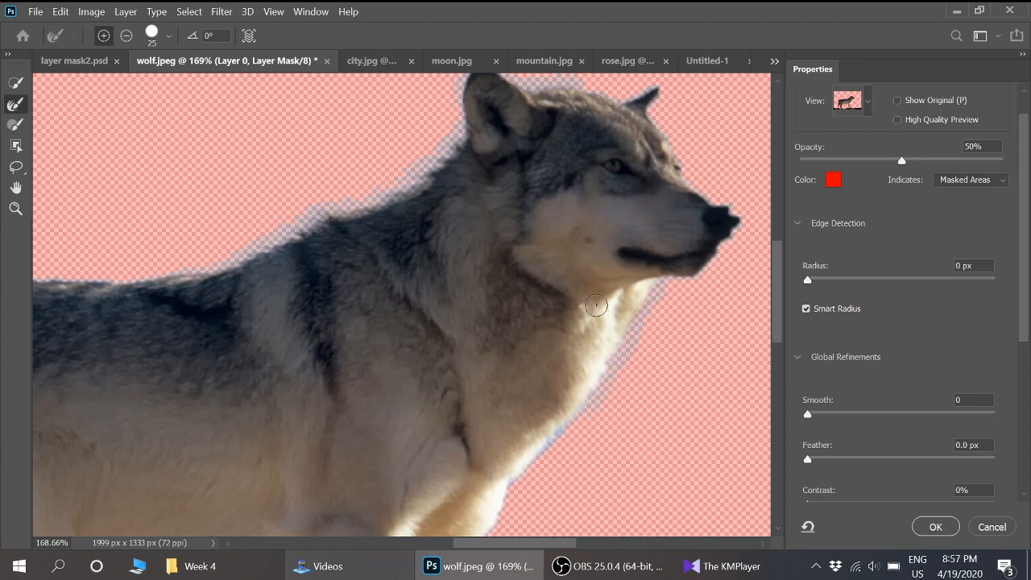
scroll(596, 304, "down", 1)
scroll(608, 350, "up", 1)
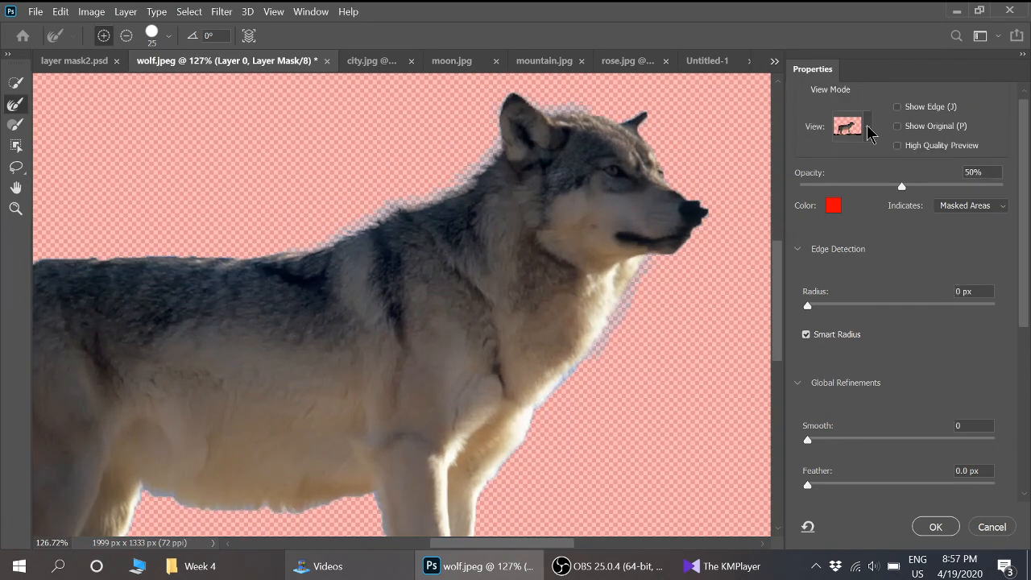
Inspect the refined mask in the Onion Skin and Black & White view modes, and return to Overlay.
left_click(868, 129)
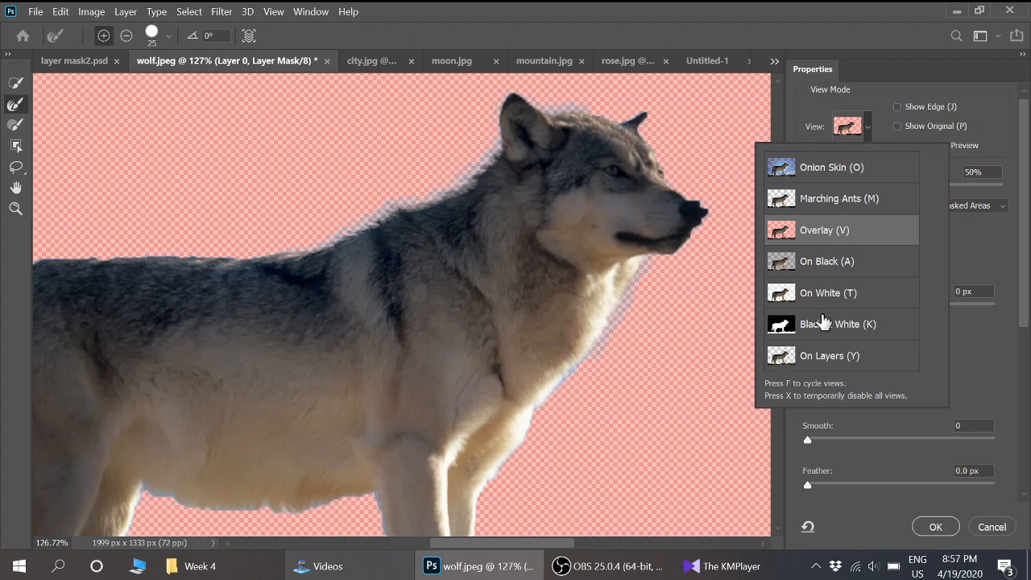
left_click(818, 173)
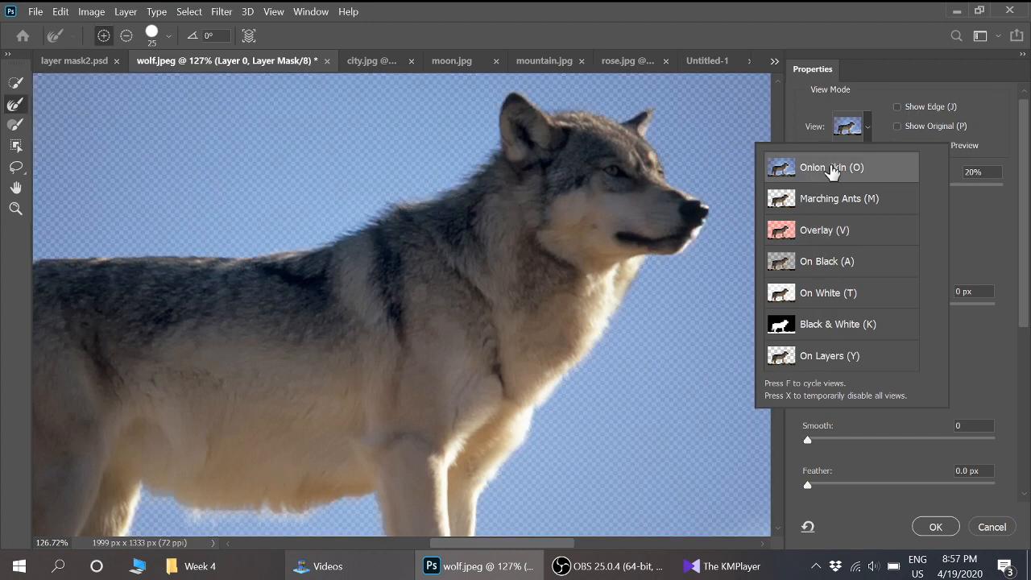
left_click(843, 331)
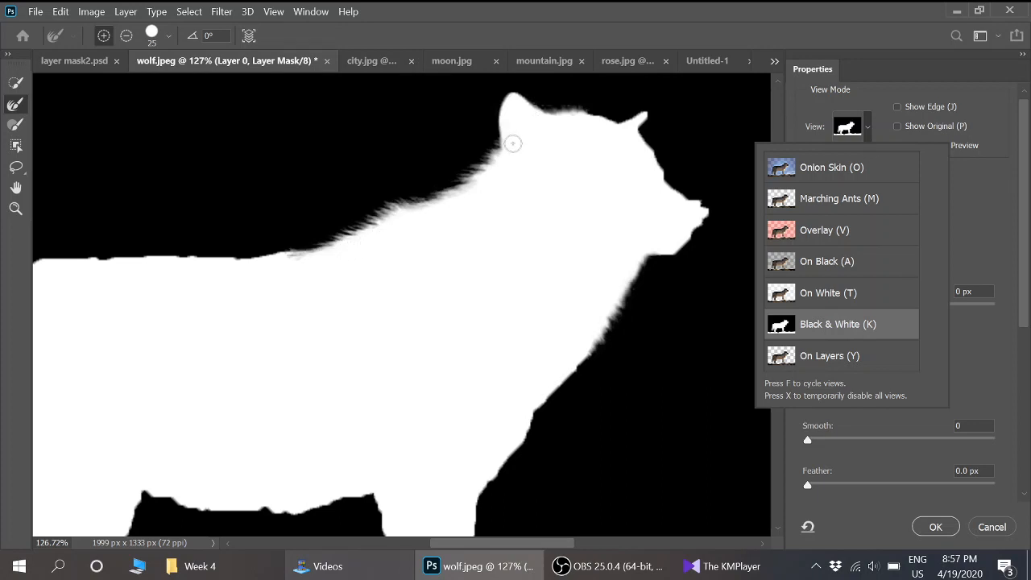
scroll(499, 174, "down", 3)
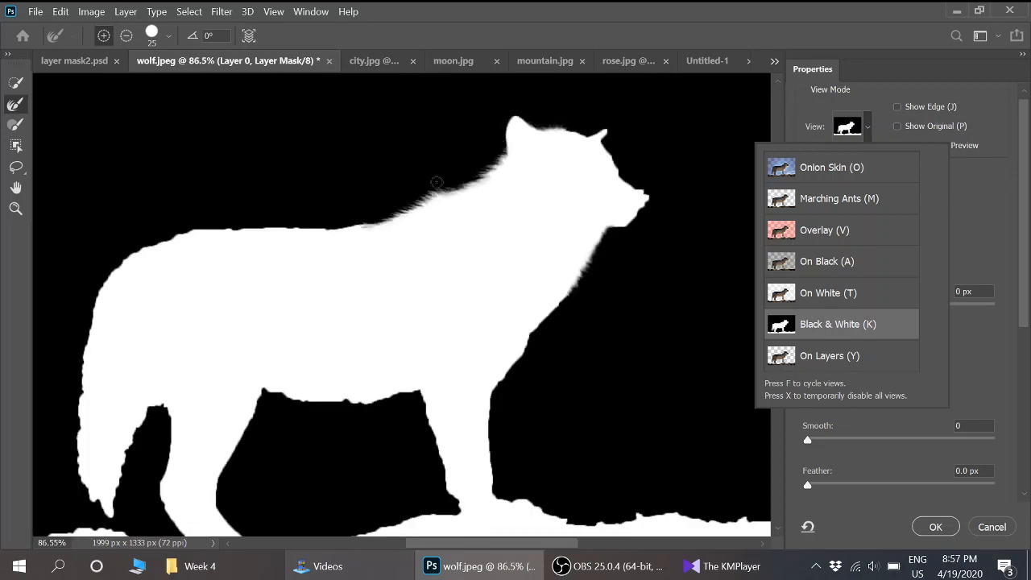
scroll(258, 364, "down", 2)
scroll(244, 413, "up", 2)
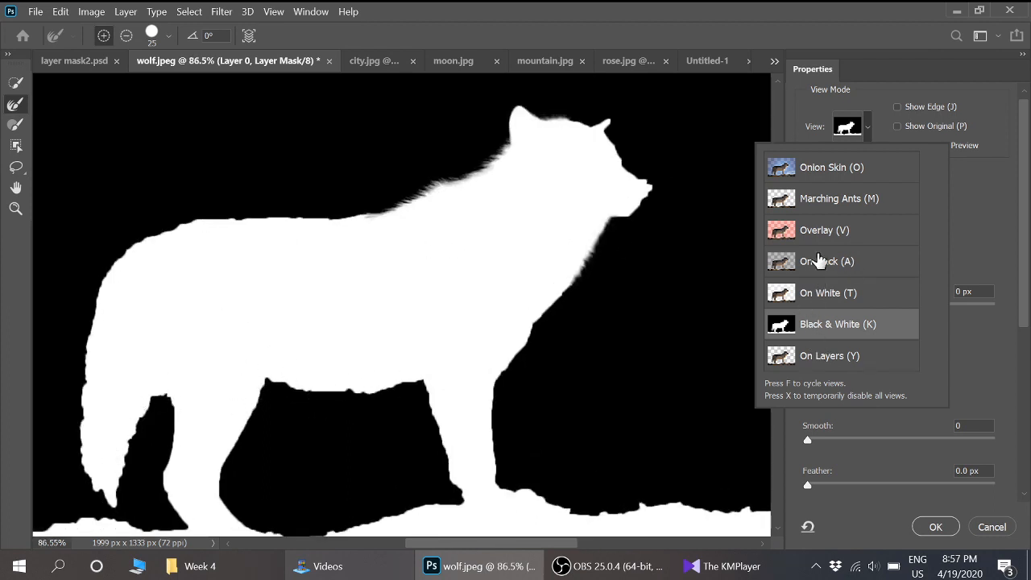
left_click(796, 232)
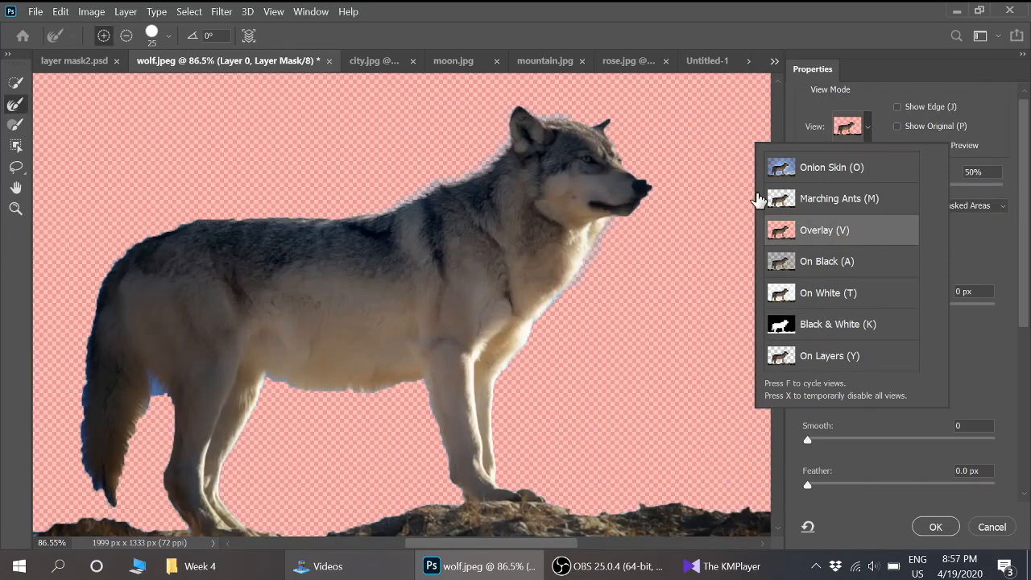
left_click(891, 72)
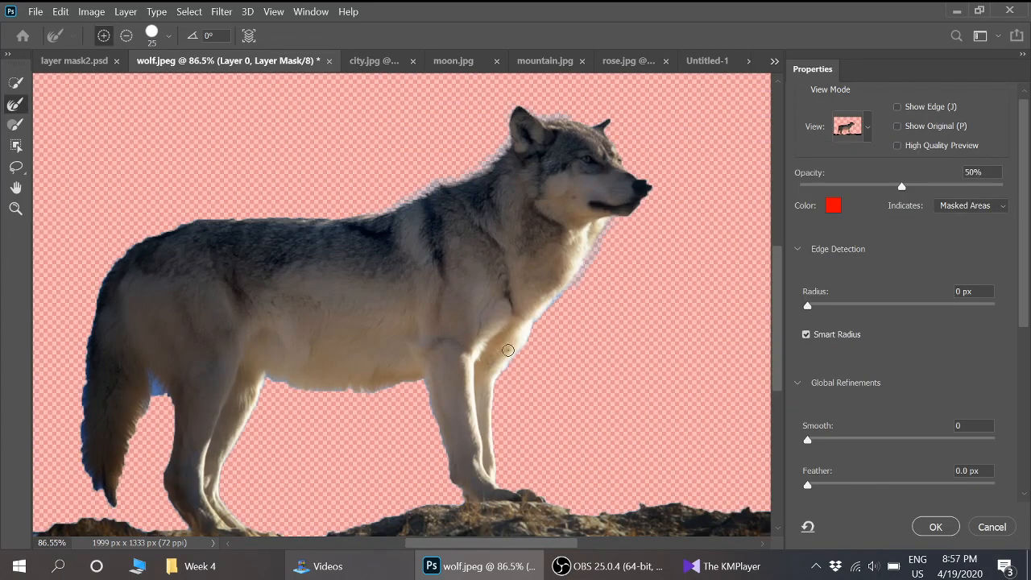
Refine the fur edge around the wolf's rump down to the upper part of the tail.
scroll(218, 201, "up", 5)
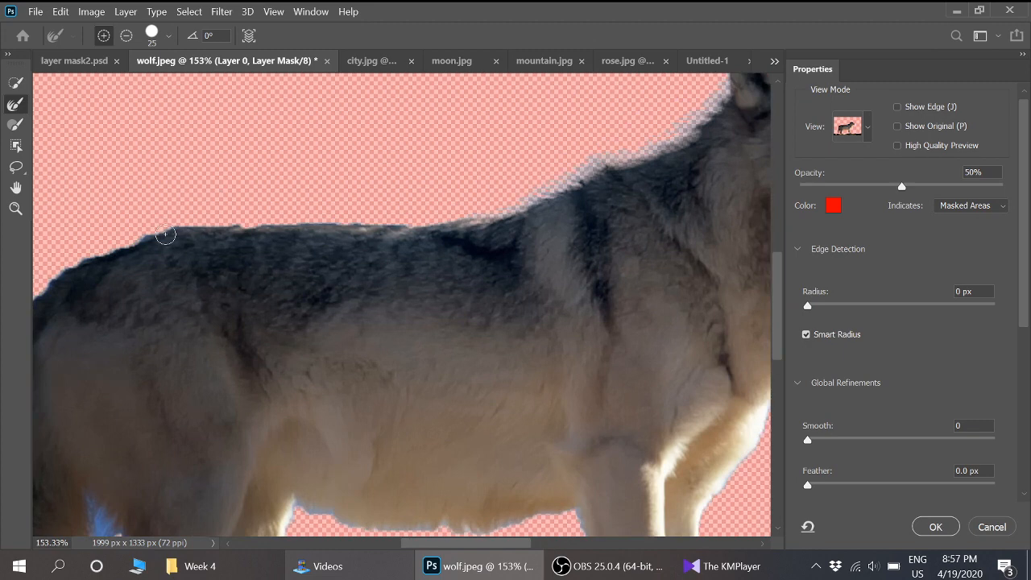
scroll(610, 180, "down", 2)
scroll(217, 266, "up", 2)
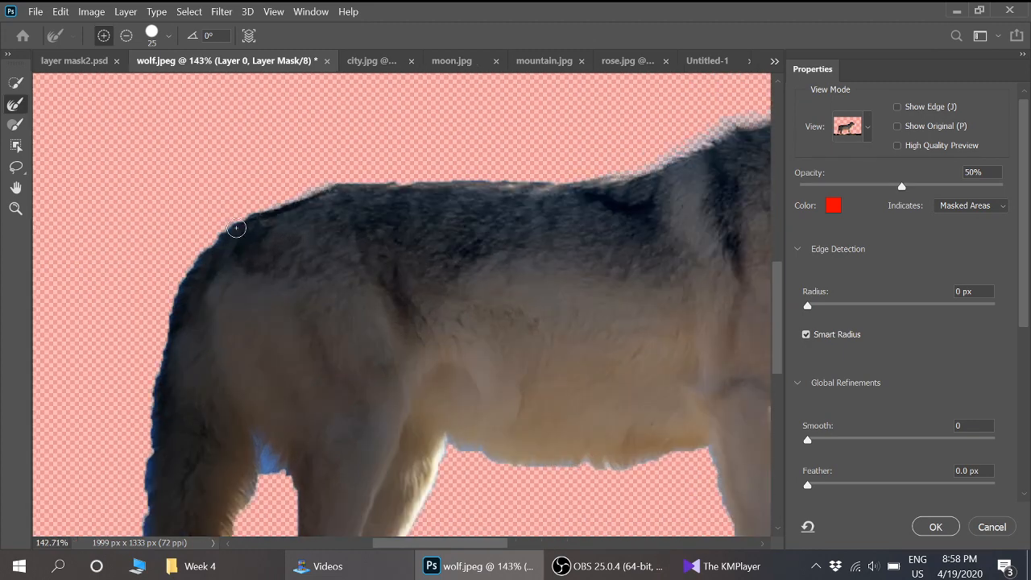
scroll(202, 269, "down", 2)
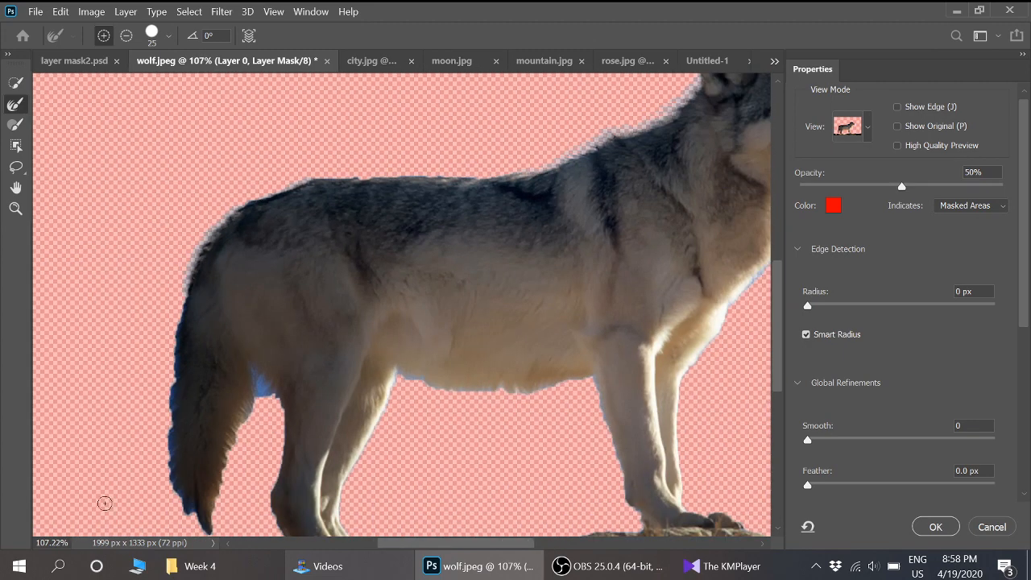
scroll(108, 498, "up", 2)
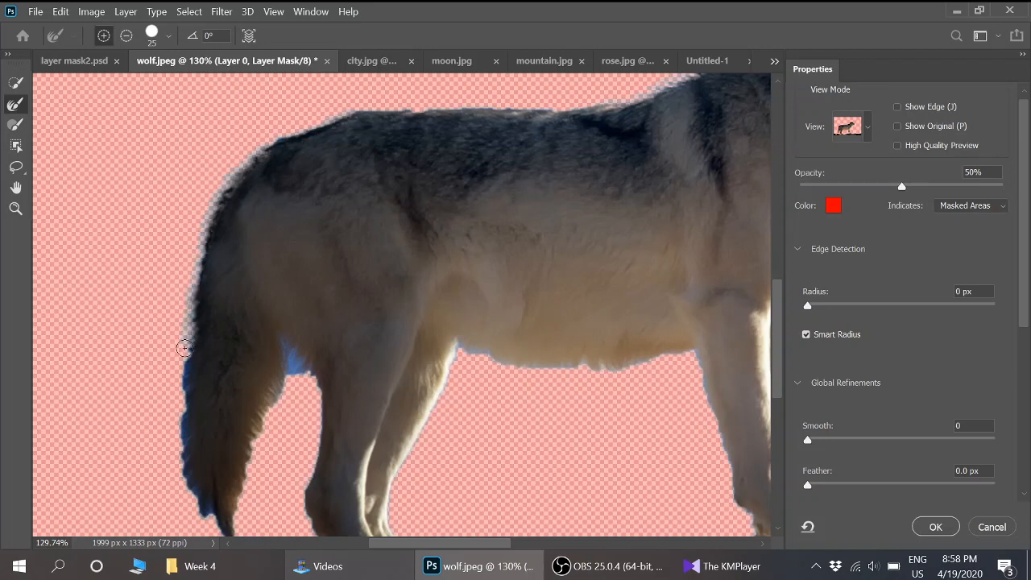
scroll(183, 346, "down", 2)
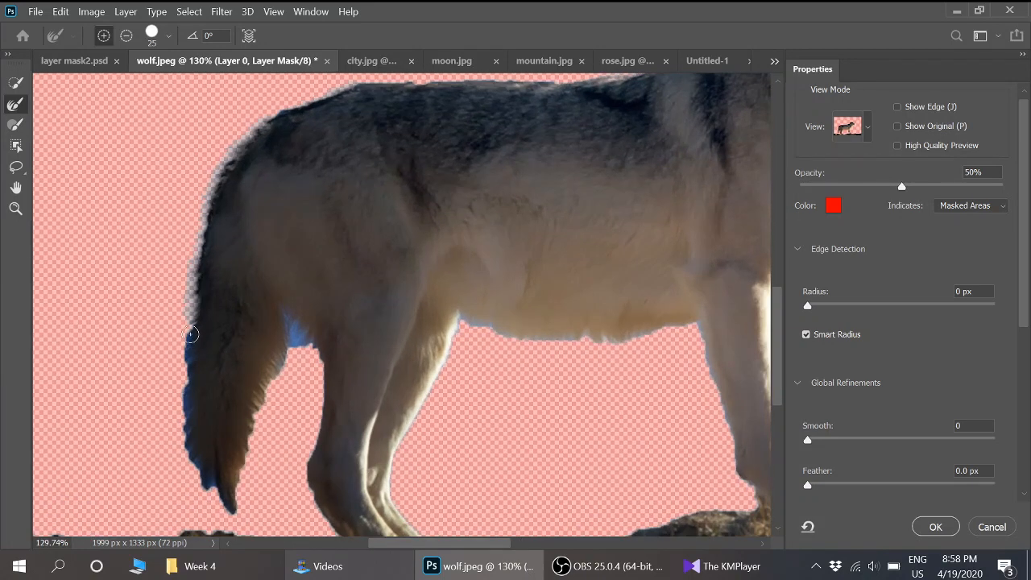
Enlarge the brush to 35 and refine both sides of the tail and the blue gap between tail and hind leg.
key("bracketright")
mouse_move(185, 335)
left_mouse_down()
mouse_move(177, 419)
mouse_move(210, 493)
mouse_move(199, 417)
left_mouse_up()
mouse_move(208, 484)
left_mouse_down()
mouse_move(233, 517)
mouse_move(261, 419)
mouse_move(293, 371)
mouse_move(279, 301)
mouse_move(305, 344)
mouse_move(279, 292)
mouse_move(306, 336)
mouse_move(318, 394)
left_mouse_up()
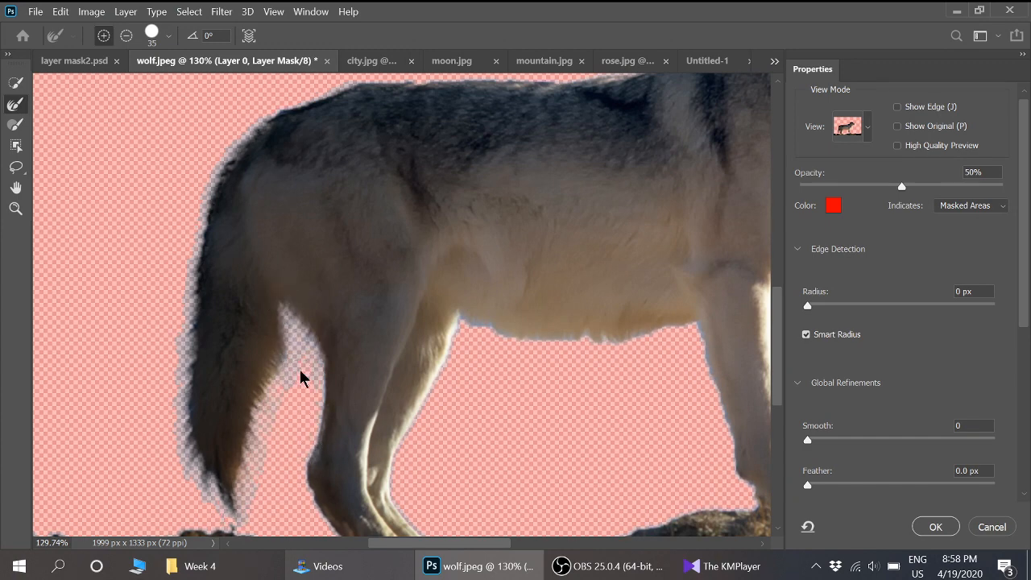
Refine the fur edges along the belly, the rear side of the front leg, and the lower chest.
scroll(299, 375, "down", 1)
mouse_move(435, 325)
left_mouse_down()
mouse_move(579, 343)
mouse_move(635, 327)
mouse_move(677, 470)
left_mouse_up()
scroll(265, 437, "down", 3)
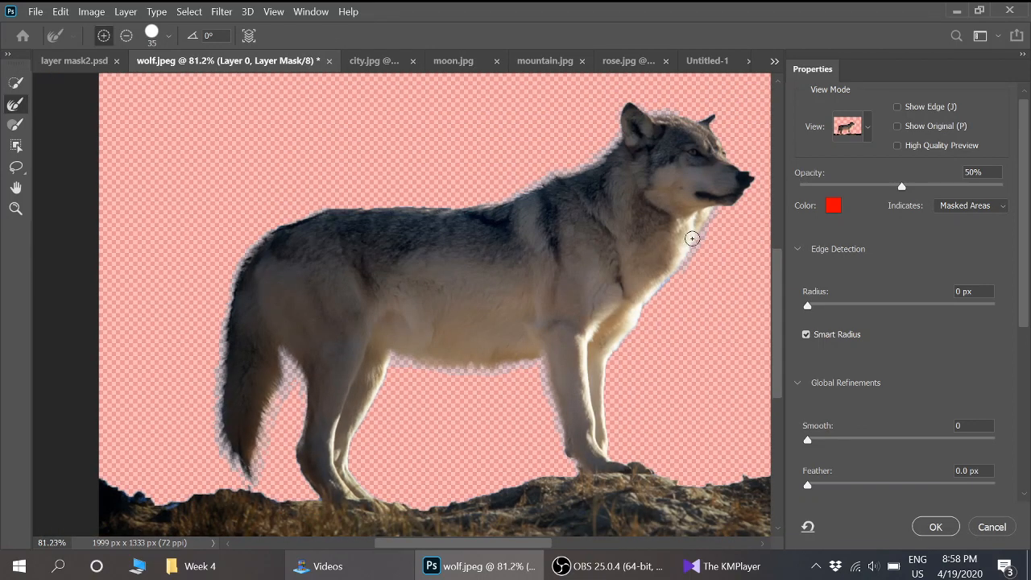
scroll(690, 230, "up", 4)
mouse_move(678, 284)
left_mouse_down()
mouse_move(639, 319)
mouse_move(603, 385)
mouse_move(621, 336)
mouse_move(572, 429)
left_mouse_up()
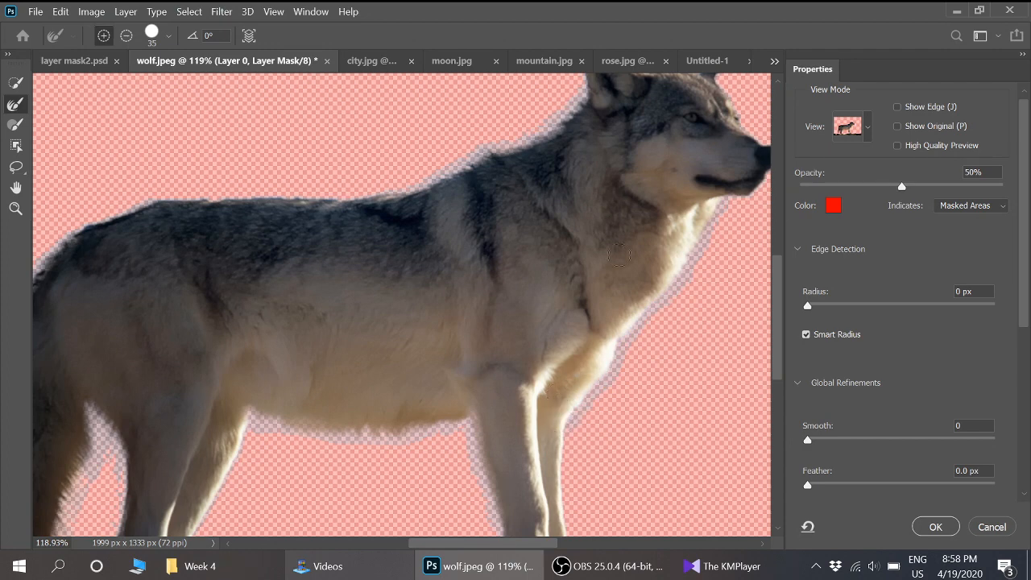
scroll(619, 255, "down", 2)
Check the whole refined mask in the Black & White view mode and switch back to Overlay.
left_click(868, 127)
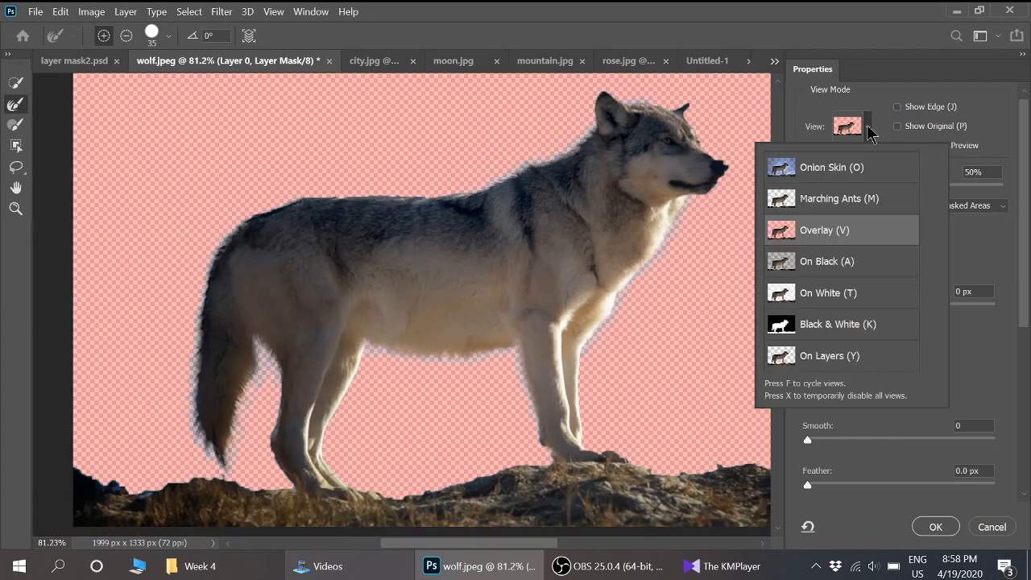
left_click(838, 324)
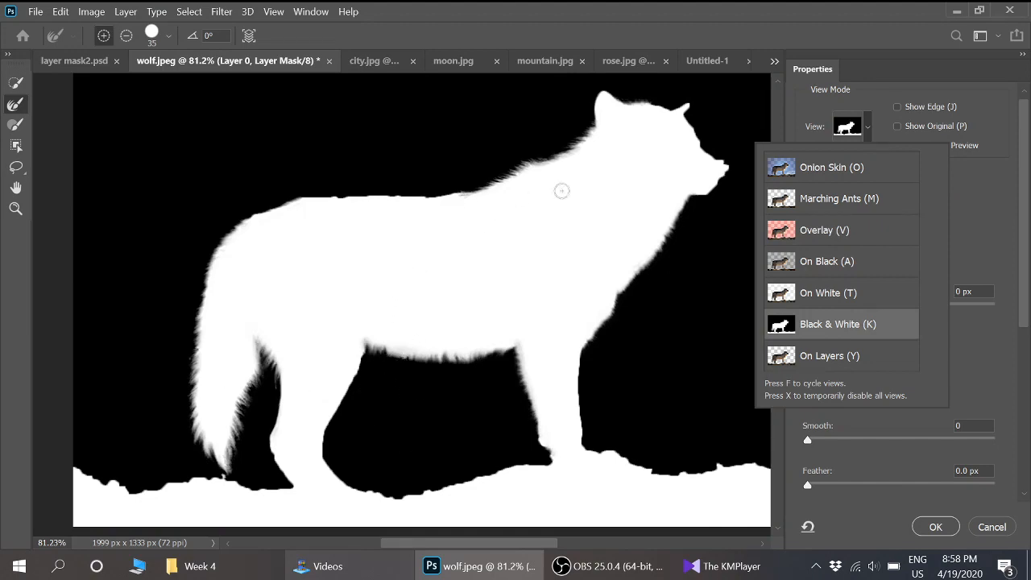
left_click(823, 232)
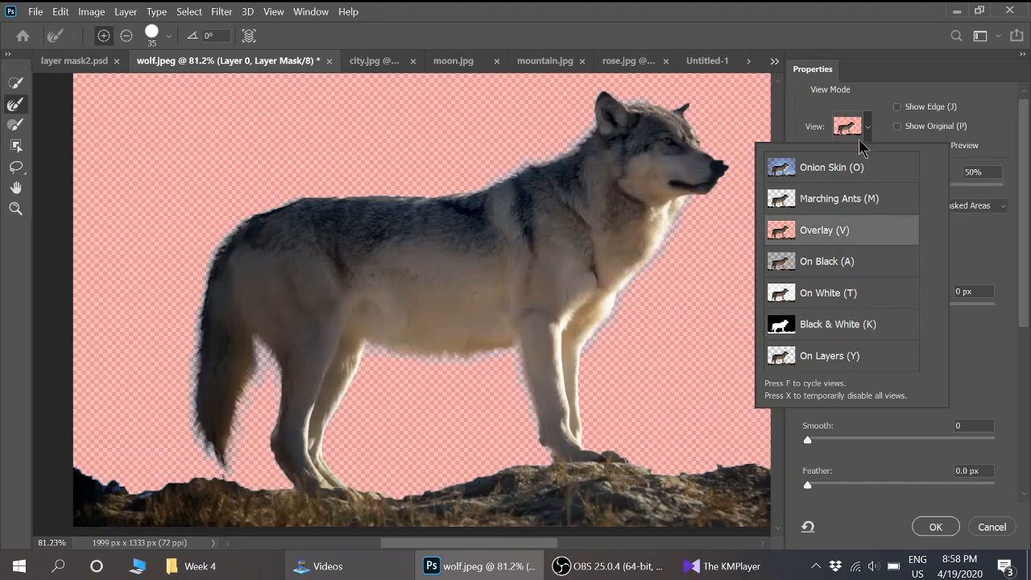
left_click(1012, 136)
Output the refined selection to New Layer with Layer Mask and apply it.
left_click_drag(1026, 131, 1028, 320)
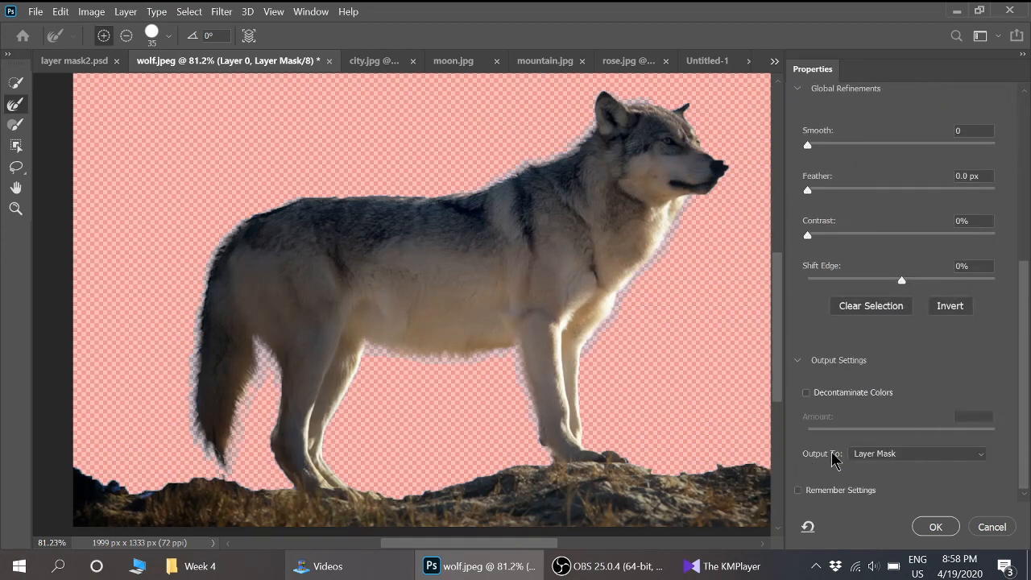
left_click(984, 456)
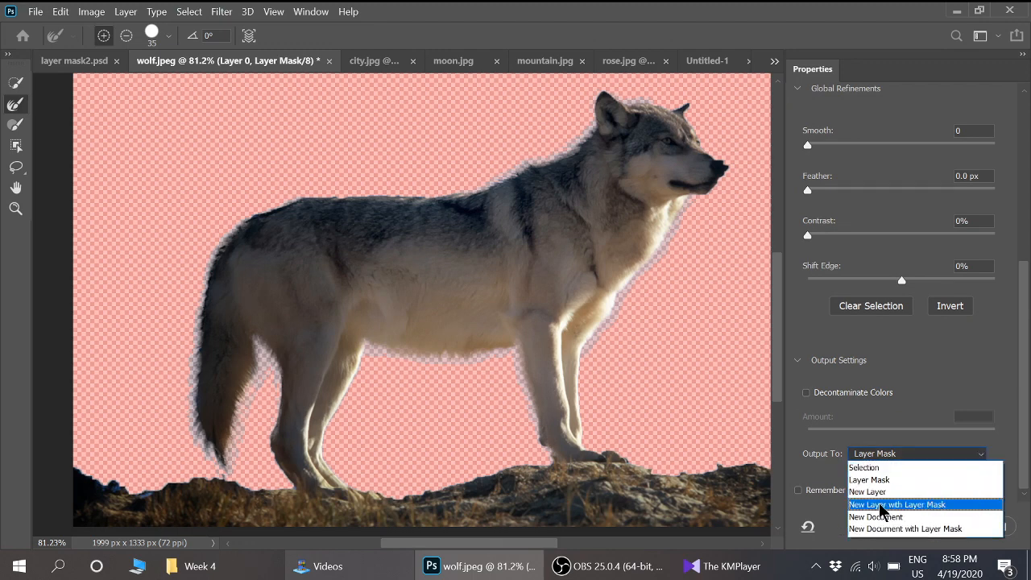
left_click(905, 504)
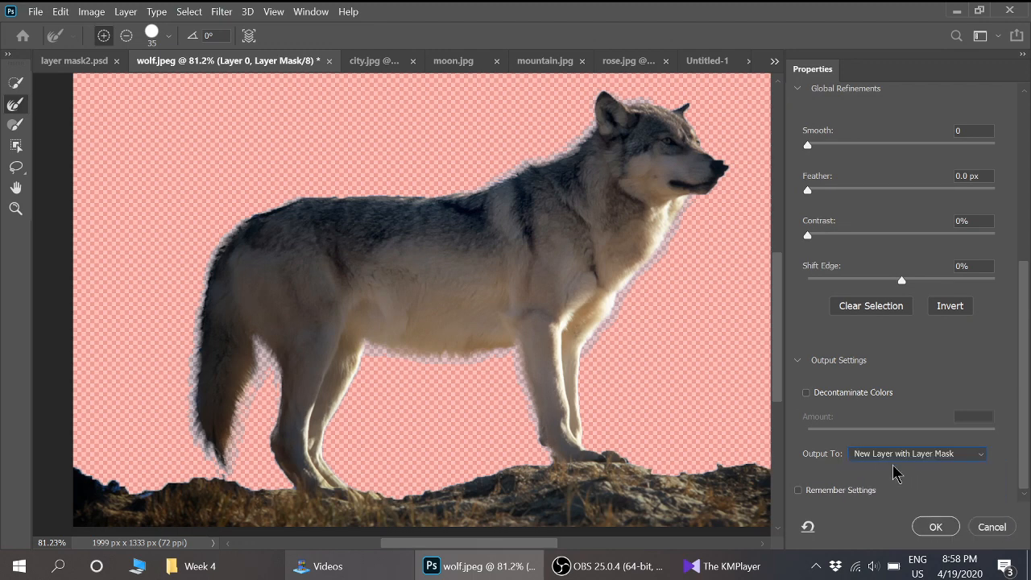
left_click(937, 530)
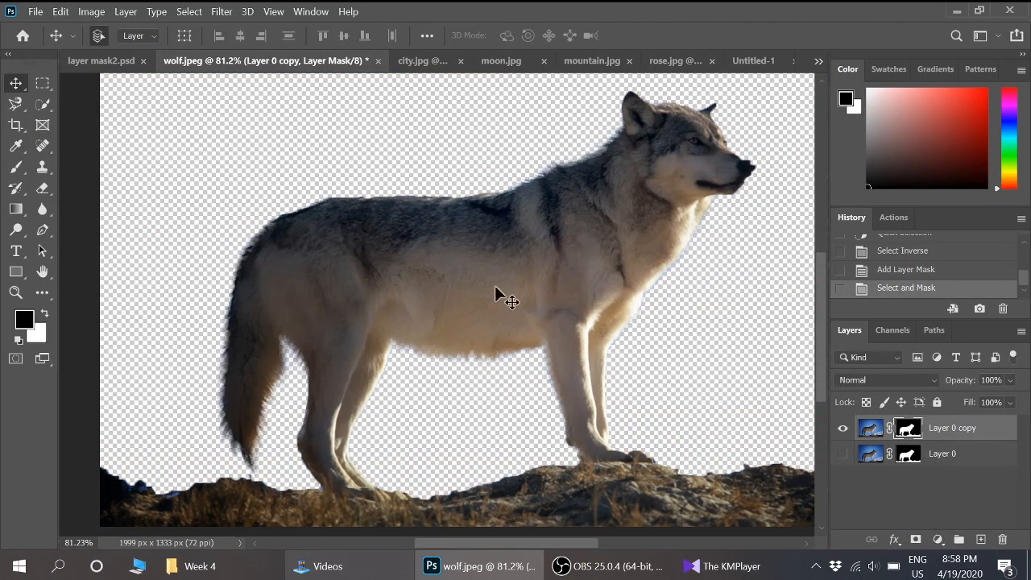
scroll(538, 300, "down", 4)
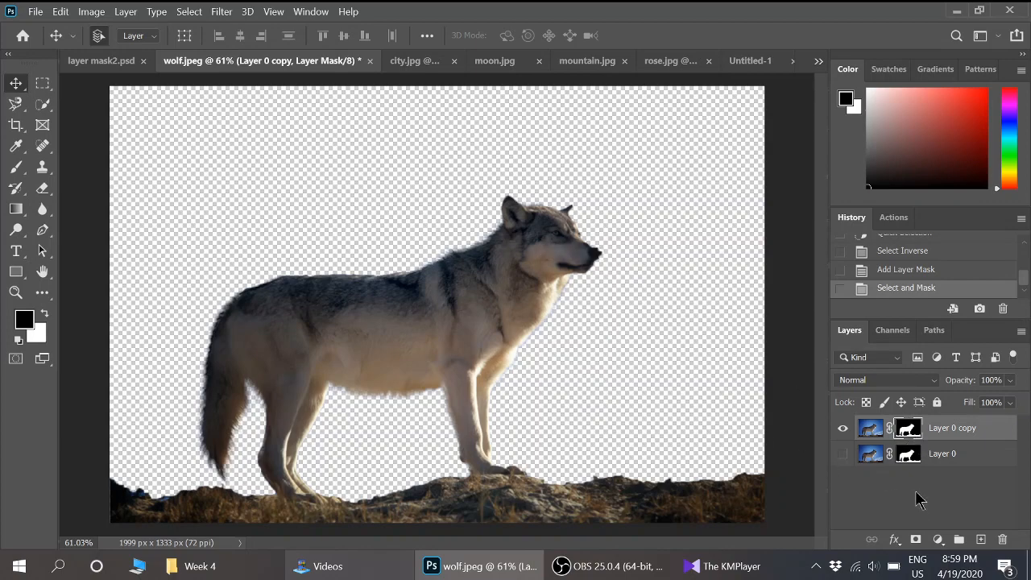
Add a new empty layer and place it directly beneath the refined wolf copy.
scroll(557, 311, "down", 1)
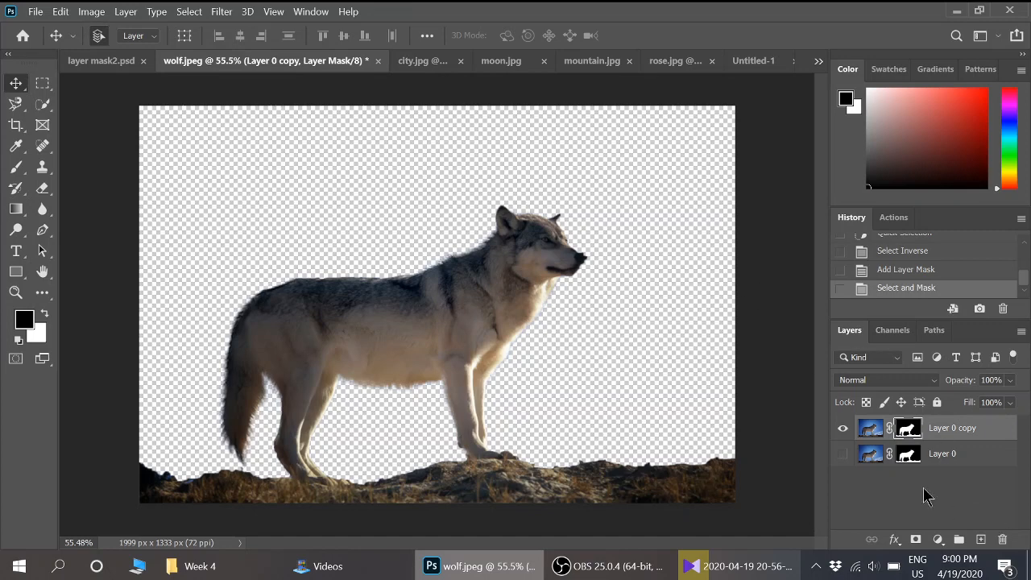
left_click(980, 539)
left_click_drag(876, 428, 873, 467)
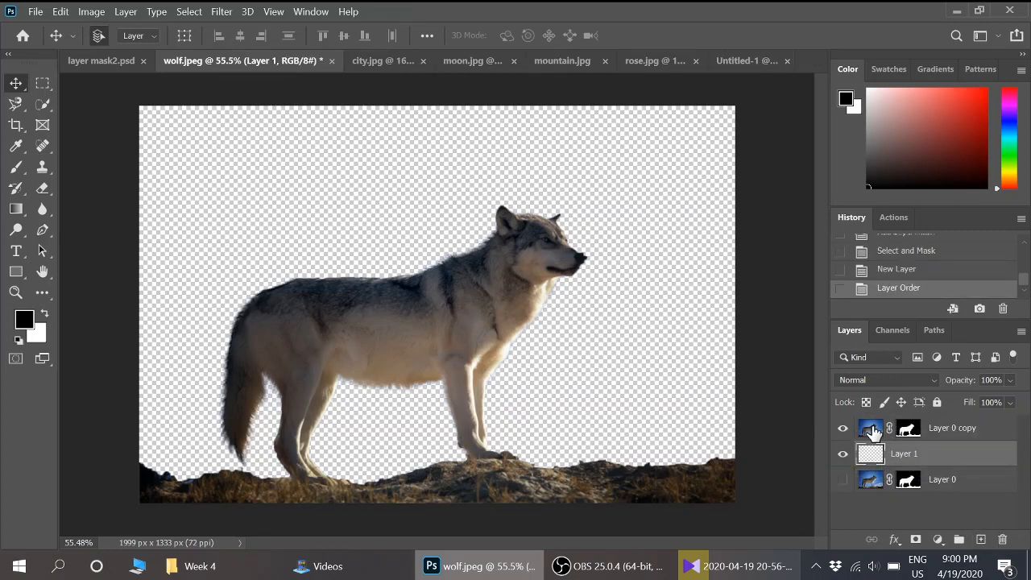
Set the foreground color to a dark red.
left_click(28, 326)
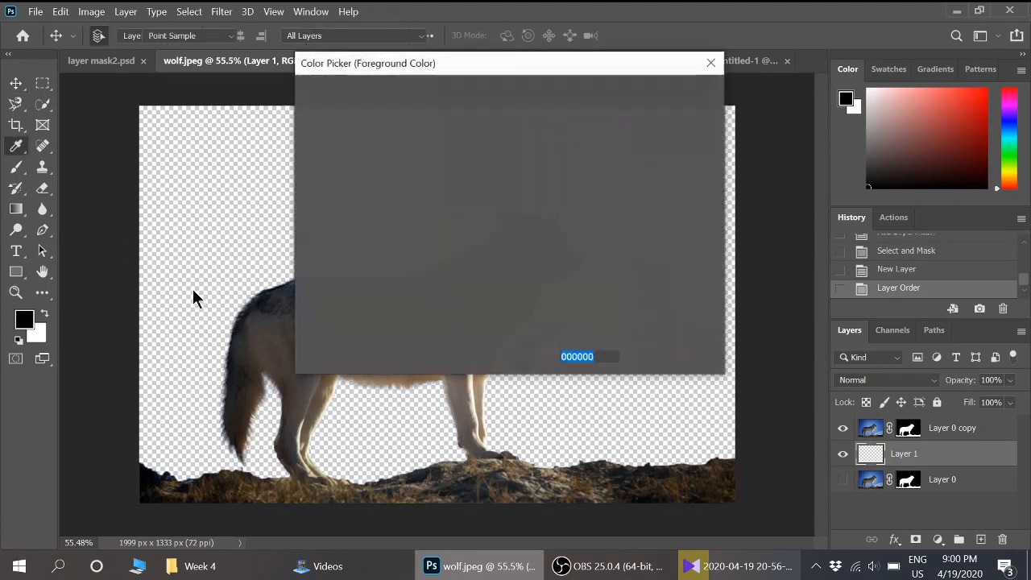
left_click_drag(456, 154, 472, 212)
left_click(669, 93)
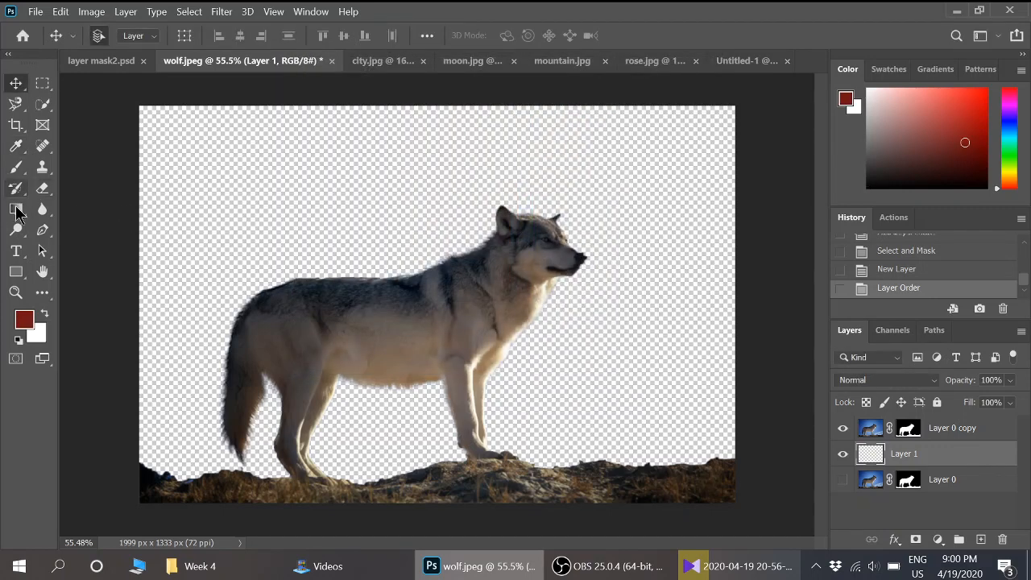
Fill the empty layer behind the wolf with the dark red using the Paint Bucket, and switch to the Move tool.
left_click_drag(16, 208, 96, 223)
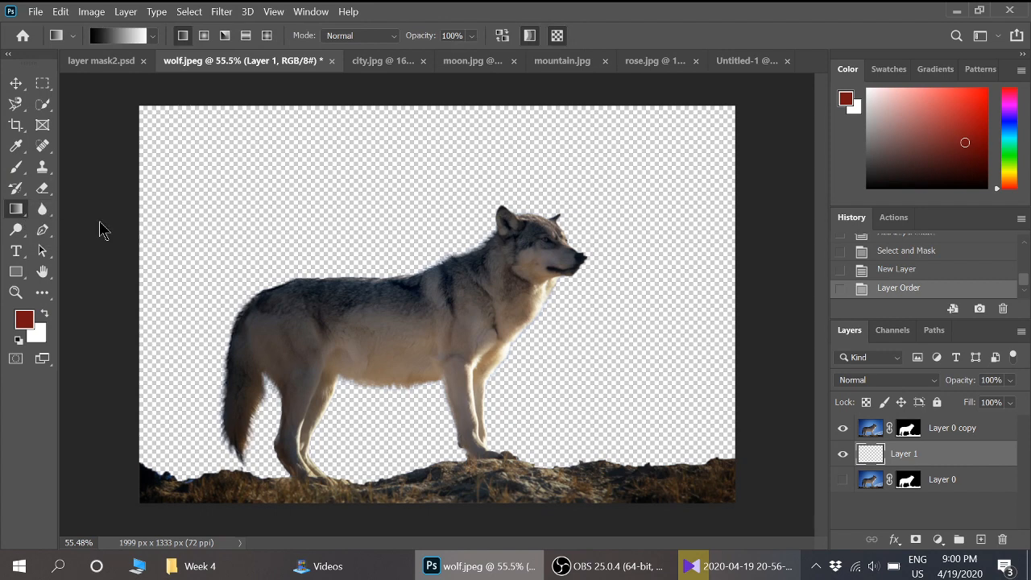
left_click(385, 206)
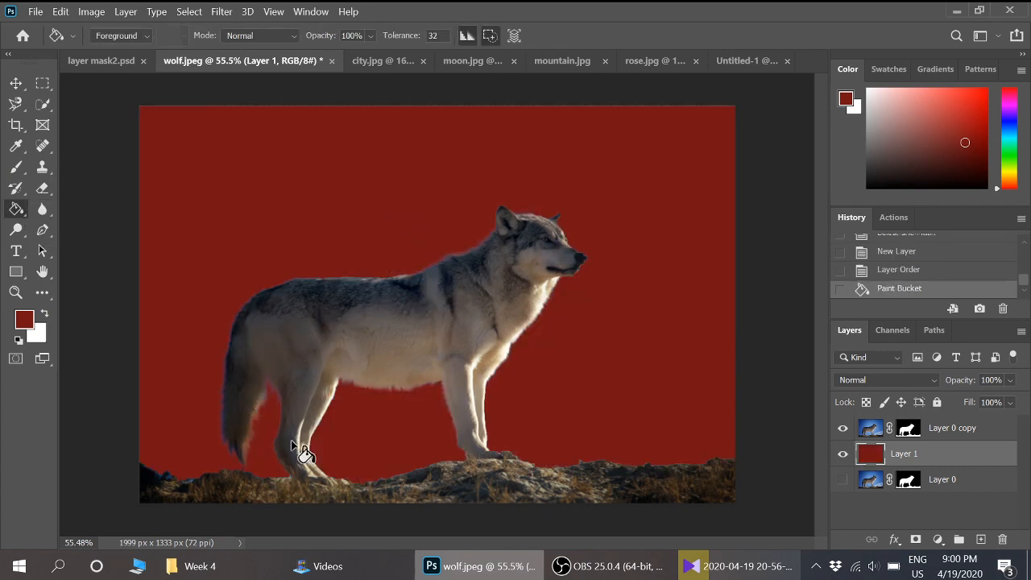
left_click(16, 83)
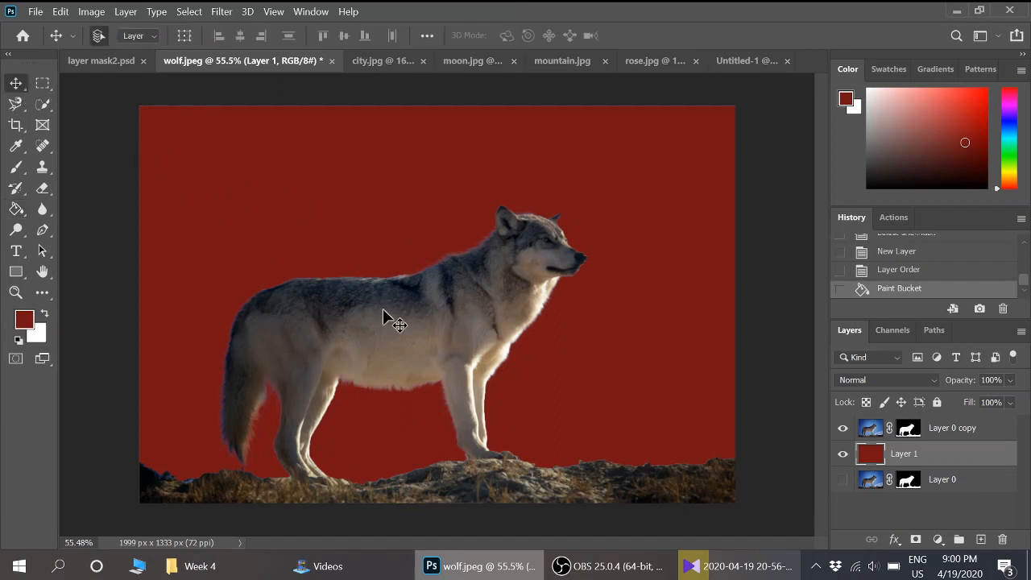